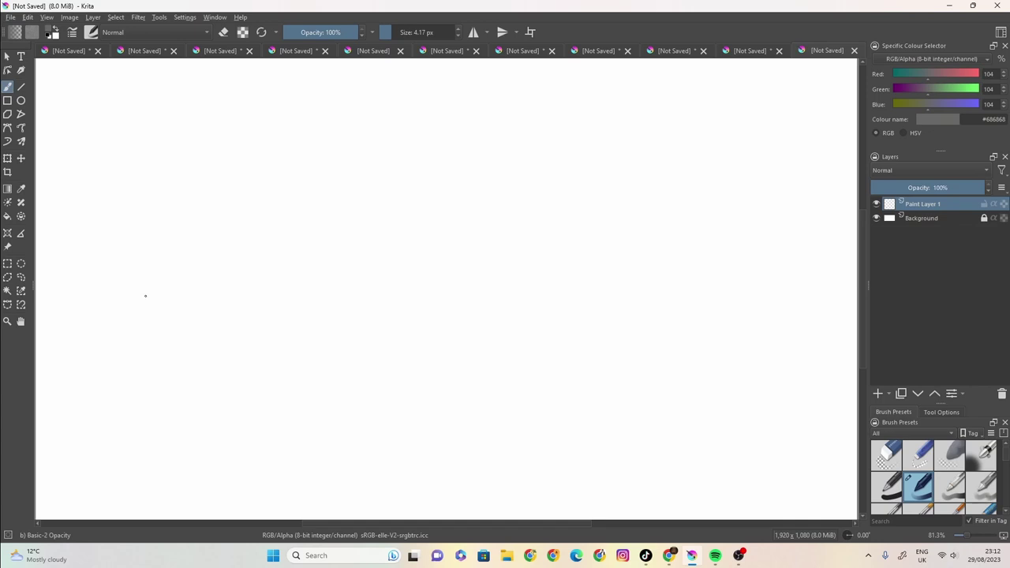
- Sketch the head's outline in thin grey strokes, with a curved jaw, rounded skull and the first eyebrow
{"action": "mouse_move", "coordinate": [73, 156]}
{"action": "left_mouse_down"}
{"action": "mouse_move", "coordinate": [105, 164]}
{"action": "mouse_move", "coordinate": [85, 156]}
{"action": "mouse_move", "coordinate": [94, 168]}
{"action": "mouse_move", "coordinate": [86, 154]}
{"action": "mouse_move", "coordinate": [82, 169]}
{"action": "mouse_move", "coordinate": [76, 155]}
{"action": "mouse_move", "coordinate": [107, 228]}
{"action": "mouse_move", "coordinate": [93, 207]}
{"action": "mouse_move", "coordinate": [120, 231]}
{"action": "mouse_move", "coordinate": [98, 214]}
{"action": "mouse_move", "coordinate": [139, 231]}
{"action": "mouse_move", "coordinate": [169, 198]}
{"action": "left_mouse_up"}
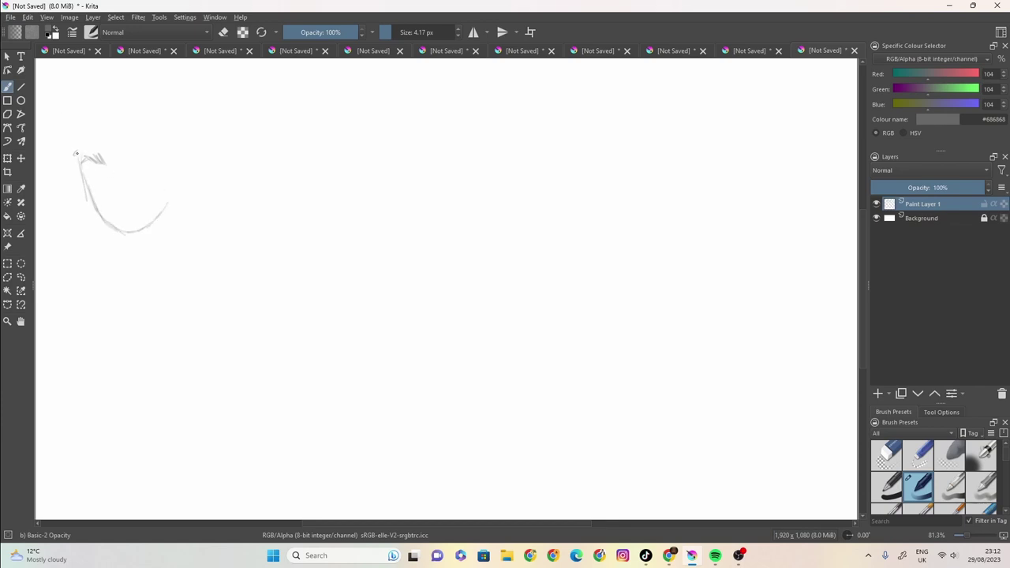
{"action": "mouse_move", "coordinate": [76, 154]}
{"action": "left_mouse_down"}
{"action": "mouse_move", "coordinate": [90, 108]}
{"action": "mouse_move", "coordinate": [123, 92]}
{"action": "mouse_move", "coordinate": [193, 124]}
{"action": "left_mouse_up"}
{"action": "mouse_move", "coordinate": [140, 87]}
{"action": "left_mouse_down"}
{"action": "mouse_move", "coordinate": [189, 115]}
{"action": "mouse_move", "coordinate": [179, 105]}
{"action": "left_mouse_up"}
{"action": "left_click_drag", "start_coordinate": [154, 92], "coordinate": [191, 127]}
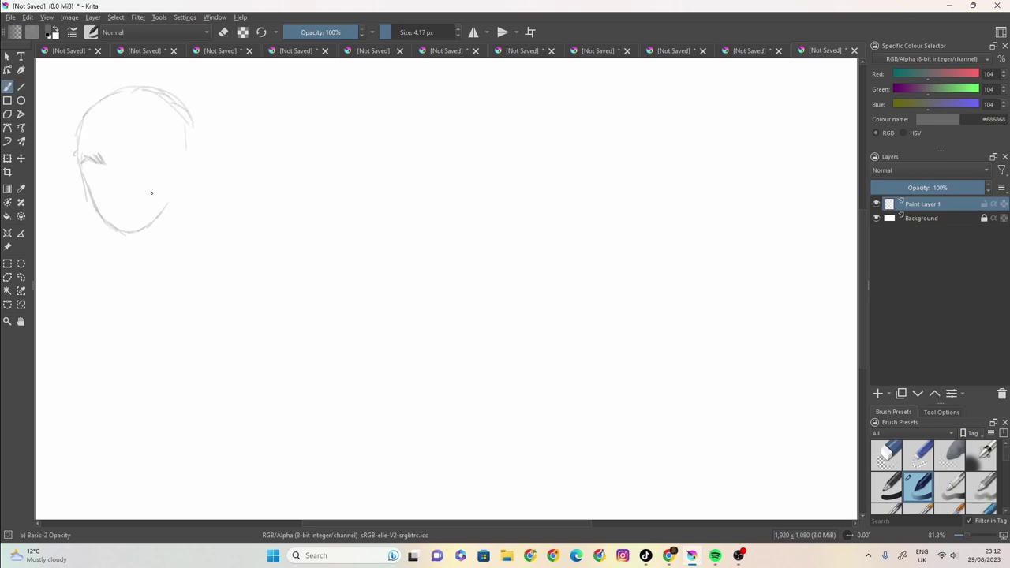
- Draw the nose, second eyebrow, both eyes, ear and a slight smile, darkening the bridge of the nose
{"action": "mouse_move", "coordinate": [121, 156]}
{"action": "left_mouse_down"}
{"action": "mouse_move", "coordinate": [161, 156]}
{"action": "mouse_move", "coordinate": [127, 158]}
{"action": "mouse_move", "coordinate": [156, 157]}
{"action": "mouse_move", "coordinate": [111, 176]}
{"action": "mouse_move", "coordinate": [123, 202]}
{"action": "left_mouse_up"}
{"action": "mouse_move", "coordinate": [90, 176]}
{"action": "left_mouse_down"}
{"action": "mouse_move", "coordinate": [150, 167]}
{"action": "mouse_move", "coordinate": [128, 169]}
{"action": "left_mouse_up"}
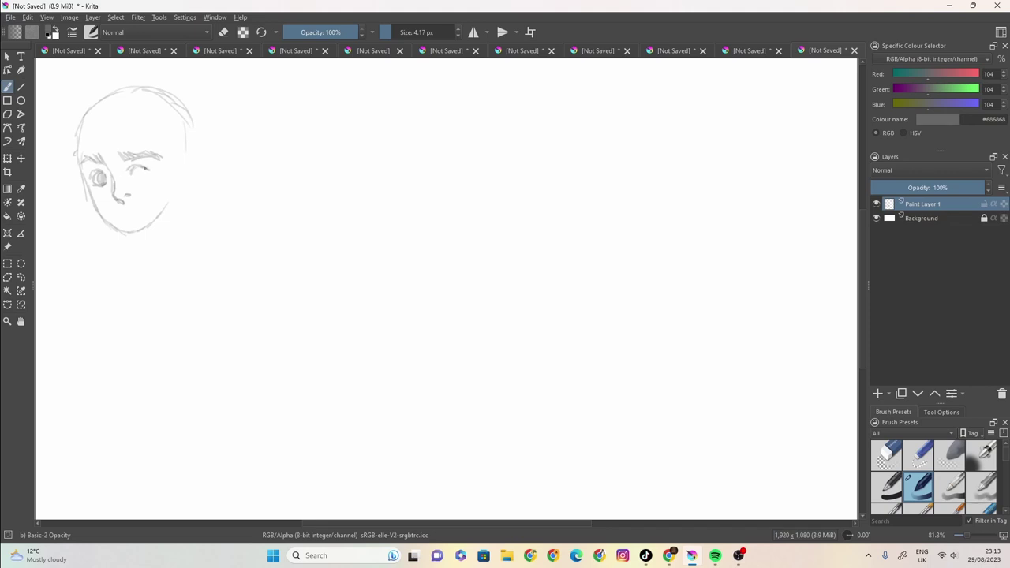
{"action": "left_click_drag", "start_coordinate": [149, 172], "coordinate": [147, 174]}
{"action": "mouse_move", "coordinate": [168, 152]}
{"action": "left_mouse_down"}
{"action": "mouse_move", "coordinate": [170, 177]}
{"action": "mouse_move", "coordinate": [189, 158]}
{"action": "mouse_move", "coordinate": [168, 207]}
{"action": "left_mouse_up"}
{"action": "left_click_drag", "start_coordinate": [137, 210], "coordinate": [148, 203]}
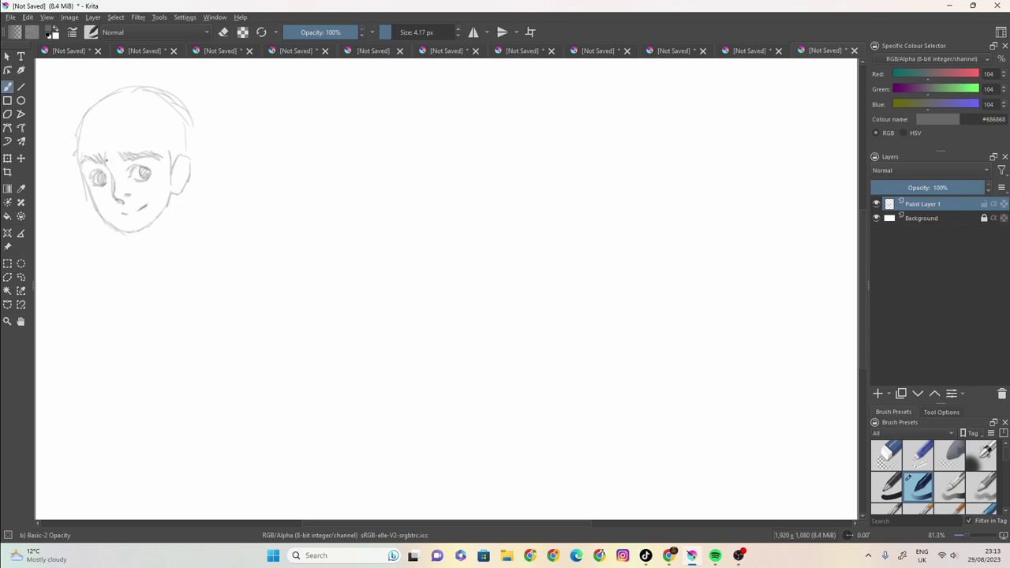
{"action": "mouse_move", "coordinate": [105, 165]}
{"action": "left_mouse_down"}
{"action": "mouse_move", "coordinate": [101, 154]}
{"action": "mouse_move", "coordinate": [114, 192]}
{"action": "left_mouse_up"}
{"action": "left_click_drag", "start_coordinate": [111, 168], "coordinate": [114, 178]}
- Sketch swept-back hair with spiky ends behind the head, a hairline over the forehead and locks beside the cheeks
{"action": "left_click_drag", "start_coordinate": [127, 114], "coordinate": [163, 136]}
{"action": "mouse_move", "coordinate": [113, 88]}
{"action": "left_mouse_down"}
{"action": "mouse_move", "coordinate": [153, 79]}
{"action": "mouse_move", "coordinate": [202, 95]}
{"action": "mouse_move", "coordinate": [216, 115]}
{"action": "left_mouse_up"}
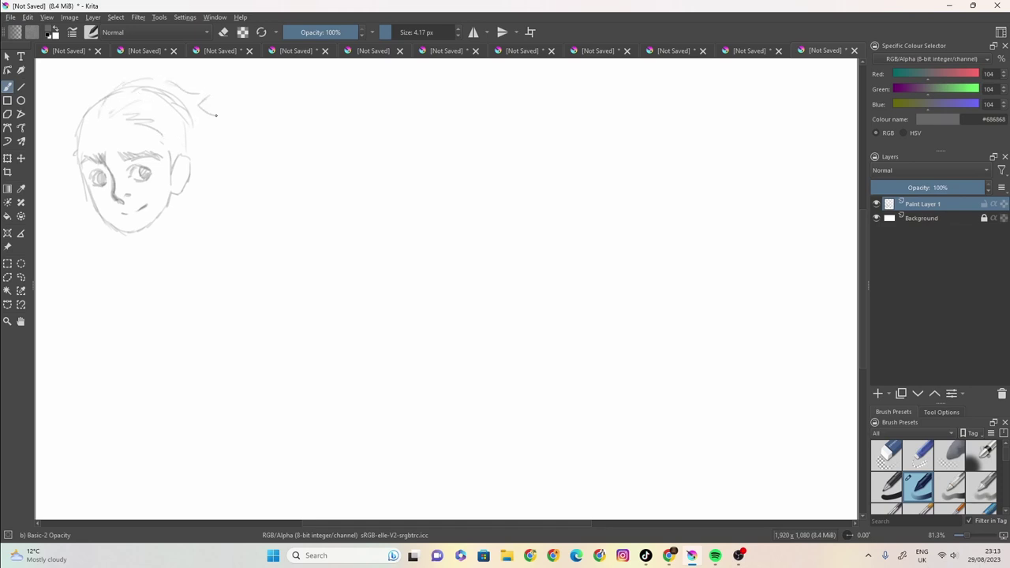
{"action": "mouse_move", "coordinate": [143, 107]}
{"action": "left_mouse_down"}
{"action": "mouse_move", "coordinate": [194, 112]}
{"action": "mouse_move", "coordinate": [221, 121]}
{"action": "mouse_move", "coordinate": [222, 134]}
{"action": "left_mouse_up"}
{"action": "mouse_move", "coordinate": [161, 134]}
{"action": "left_mouse_down"}
{"action": "mouse_move", "coordinate": [200, 148]}
{"action": "mouse_move", "coordinate": [172, 130]}
{"action": "mouse_move", "coordinate": [199, 148]}
{"action": "mouse_move", "coordinate": [176, 141]}
{"action": "mouse_move", "coordinate": [181, 156]}
{"action": "mouse_move", "coordinate": [222, 154]}
{"action": "mouse_move", "coordinate": [214, 160]}
{"action": "mouse_move", "coordinate": [226, 135]}
{"action": "mouse_move", "coordinate": [205, 183]}
{"action": "left_mouse_up"}
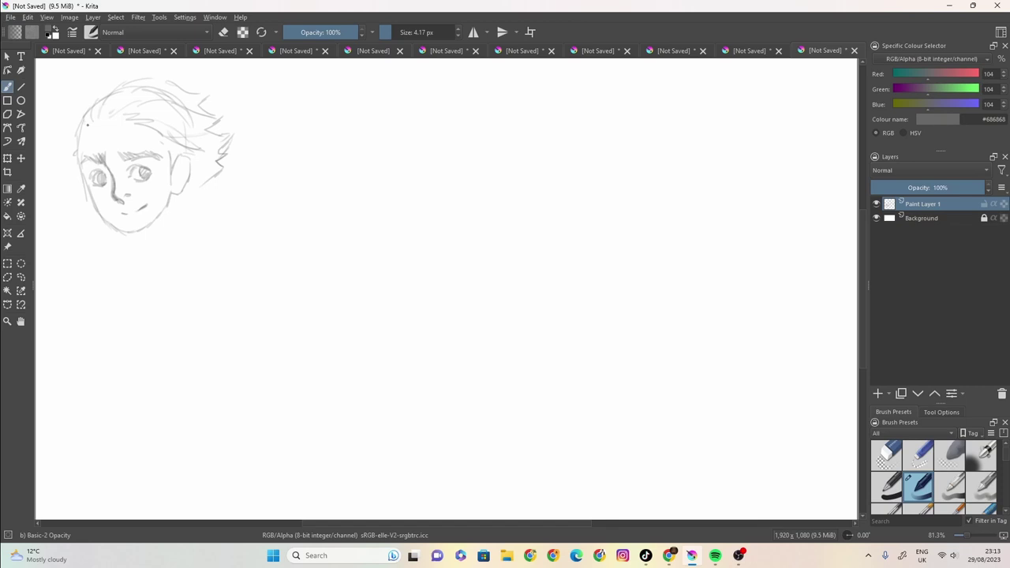
{"action": "left_click_drag", "start_coordinate": [80, 124], "coordinate": [111, 89]}
{"action": "mouse_move", "coordinate": [172, 191]}
{"action": "left_mouse_down"}
{"action": "mouse_move", "coordinate": [177, 198]}
{"action": "mouse_move", "coordinate": [187, 185]}
{"action": "mouse_move", "coordinate": [173, 157]}
{"action": "mouse_move", "coordinate": [176, 207]}
{"action": "mouse_move", "coordinate": [170, 187]}
{"action": "left_mouse_up"}
{"action": "mouse_move", "coordinate": [84, 188]}
{"action": "left_mouse_down"}
{"action": "mouse_move", "coordinate": [82, 218]}
{"action": "mouse_move", "coordinate": [92, 197]}
{"action": "left_mouse_up"}
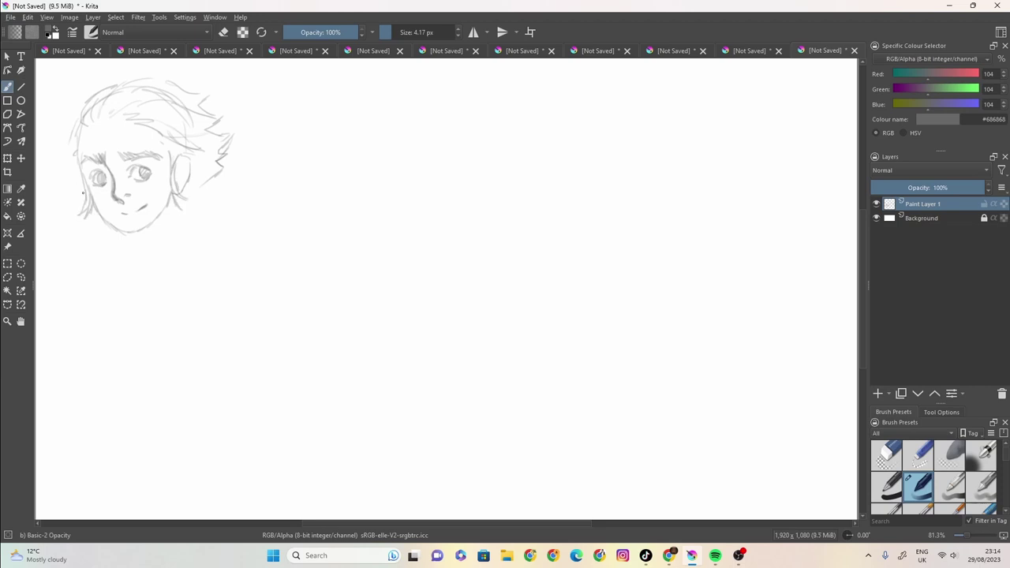
{"action": "mouse_move", "coordinate": [74, 160]}
{"action": "left_mouse_down"}
{"action": "mouse_move", "coordinate": [80, 180]}
{"action": "mouse_move", "coordinate": [69, 128]}
{"action": "mouse_move", "coordinate": [82, 110]}
{"action": "left_mouse_up"}
- Sketch the neck and collarbones below the head and add hair strands at the nape and below the chin
{"action": "left_click_drag", "start_coordinate": [137, 235], "coordinate": [149, 261]}
{"action": "left_click_drag", "start_coordinate": [158, 219], "coordinate": [147, 243]}
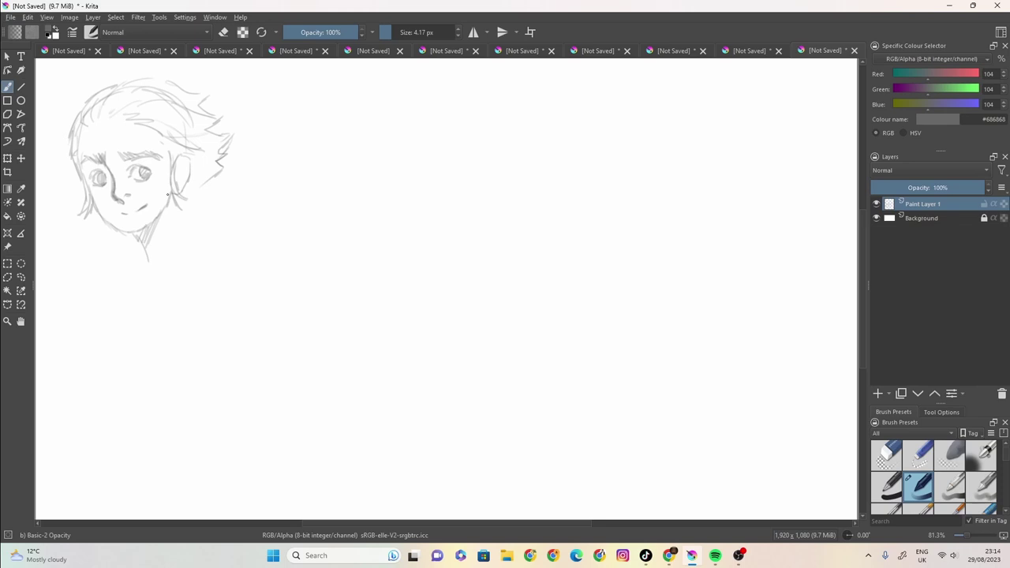
{"action": "mouse_move", "coordinate": [171, 175]}
{"action": "left_mouse_down"}
{"action": "mouse_move", "coordinate": [162, 214]}
{"action": "mouse_move", "coordinate": [169, 201]}
{"action": "left_mouse_up"}
{"action": "mouse_move", "coordinate": [145, 249]}
{"action": "left_mouse_down"}
{"action": "mouse_move", "coordinate": [118, 272]}
{"action": "mouse_move", "coordinate": [144, 284]}
{"action": "left_mouse_up"}
{"action": "mouse_move", "coordinate": [174, 205]}
{"action": "left_mouse_down"}
{"action": "mouse_move", "coordinate": [204, 260]}
{"action": "mouse_move", "coordinate": [201, 270]}
{"action": "mouse_move", "coordinate": [150, 282]}
{"action": "mouse_move", "coordinate": [198, 266]}
{"action": "mouse_move", "coordinate": [144, 279]}
{"action": "left_mouse_up"}
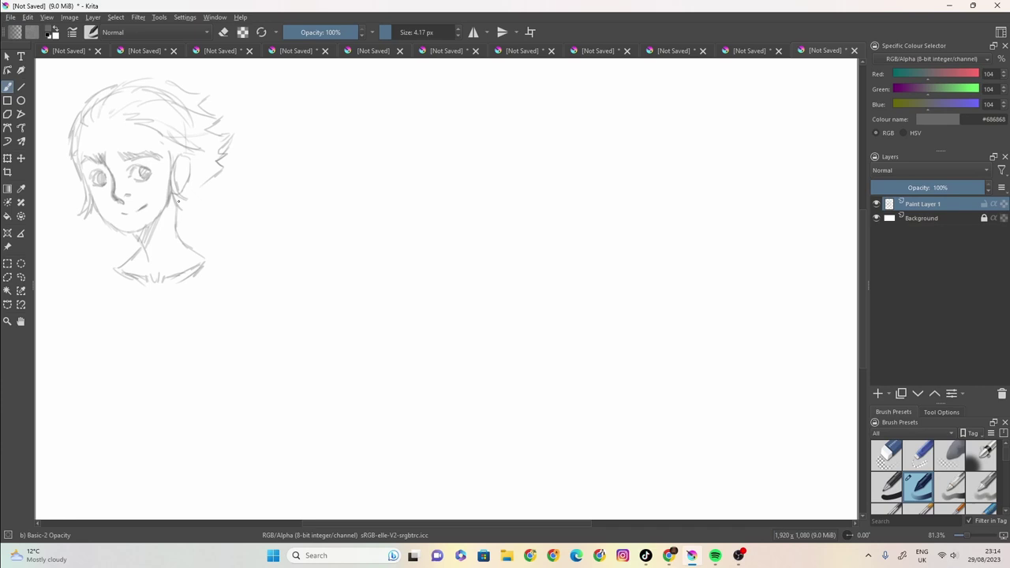
{"action": "mouse_move", "coordinate": [181, 190]}
{"action": "left_mouse_down"}
{"action": "mouse_move", "coordinate": [177, 217]}
{"action": "mouse_move", "coordinate": [195, 198]}
{"action": "left_mouse_up"}
{"action": "left_click_drag", "start_coordinate": [123, 233], "coordinate": [134, 247]}
- Outline the torso from the shoulders through the narrowing waist down to the hips
{"action": "mouse_move", "coordinate": [134, 267]}
{"action": "left_mouse_down"}
{"action": "mouse_move", "coordinate": [95, 342]}
{"action": "mouse_move", "coordinate": [91, 332]}
{"action": "left_mouse_up"}
{"action": "mouse_move", "coordinate": [163, 251]}
{"action": "left_mouse_down"}
{"action": "mouse_move", "coordinate": [215, 270]}
{"action": "mouse_move", "coordinate": [228, 311]}
{"action": "left_mouse_up"}
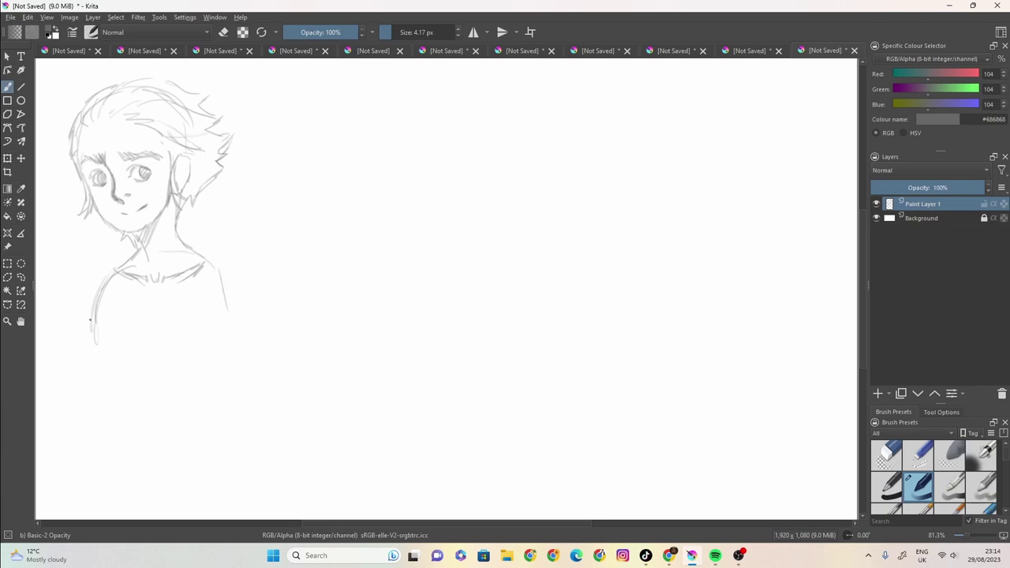
{"action": "left_click_drag", "start_coordinate": [92, 336], "coordinate": [101, 409]}
{"action": "mouse_move", "coordinate": [93, 333]}
{"action": "left_mouse_down"}
{"action": "mouse_move", "coordinate": [99, 308]}
{"action": "mouse_move", "coordinate": [94, 441]}
{"action": "left_mouse_up"}
{"action": "left_click_drag", "start_coordinate": [240, 330], "coordinate": [225, 394]}
{"action": "mouse_move", "coordinate": [230, 288]}
{"action": "left_mouse_down"}
{"action": "mouse_move", "coordinate": [235, 351]}
{"action": "mouse_move", "coordinate": [197, 454]}
{"action": "left_mouse_up"}
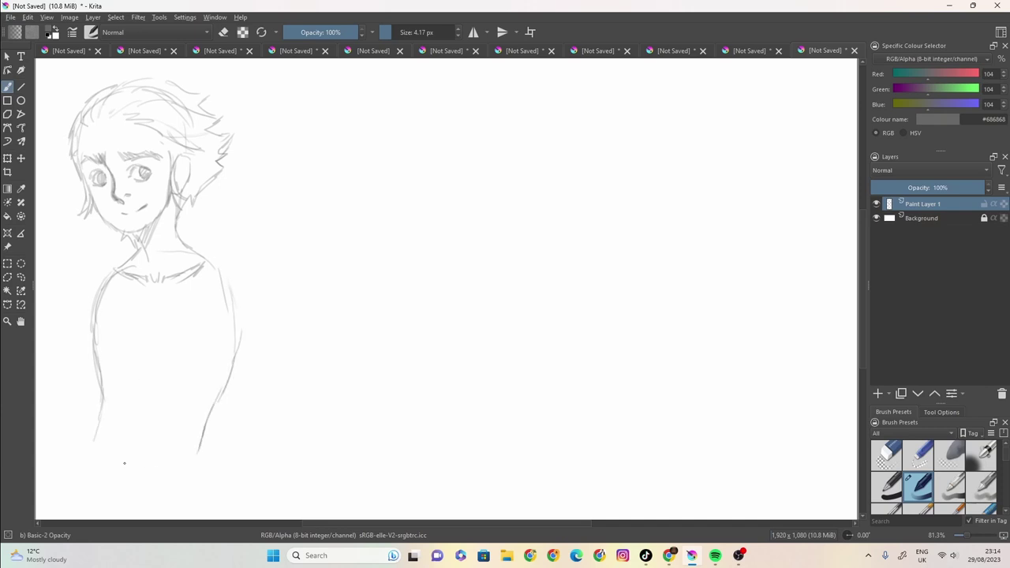
{"action": "left_click_drag", "start_coordinate": [229, 375], "coordinate": [205, 451]}
{"action": "mouse_move", "coordinate": [98, 420]}
{"action": "left_mouse_down"}
{"action": "mouse_move", "coordinate": [106, 463]}
{"action": "mouse_move", "coordinate": [92, 456]}
{"action": "mouse_move", "coordinate": [74, 521]}
{"action": "left_mouse_up"}
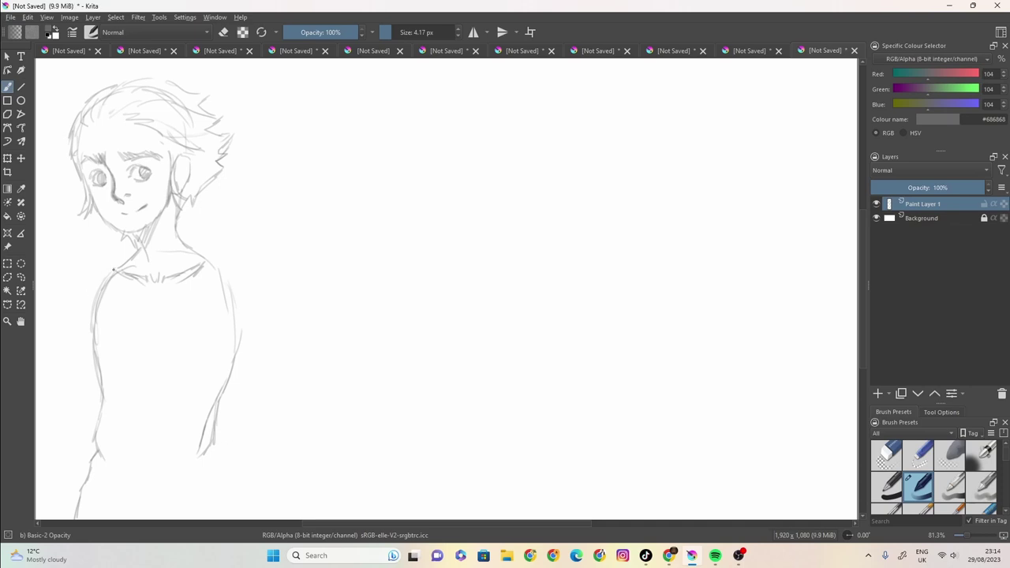
- Sketch the figure's left-hand arm from shoulder to forearm and add short contour lines on the chest
{"action": "mouse_move", "coordinate": [115, 269]}
{"action": "left_mouse_down"}
{"action": "mouse_move", "coordinate": [89, 277]}
{"action": "mouse_move", "coordinate": [65, 316]}
{"action": "mouse_move", "coordinate": [71, 299]}
{"action": "mouse_move", "coordinate": [45, 412]}
{"action": "mouse_move", "coordinate": [59, 364]}
{"action": "left_mouse_up"}
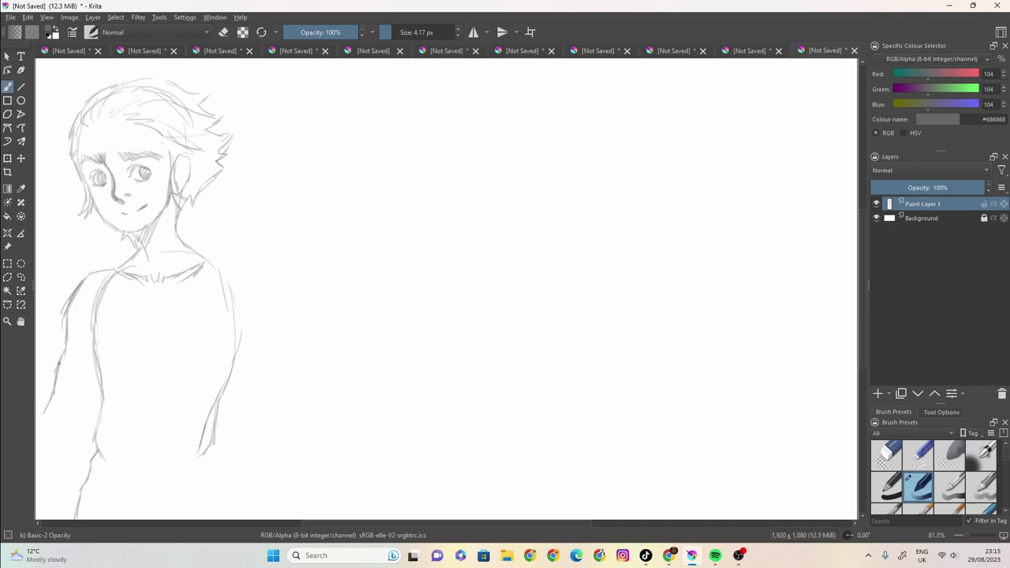
{"action": "mouse_move", "coordinate": [51, 399]}
{"action": "left_mouse_down"}
{"action": "mouse_move", "coordinate": [35, 424]}
{"action": "mouse_move", "coordinate": [68, 410]}
{"action": "left_mouse_up"}
{"action": "left_click_drag", "start_coordinate": [96, 369], "coordinate": [82, 403]}
{"action": "mouse_move", "coordinate": [82, 417]}
{"action": "left_mouse_down"}
{"action": "mouse_move", "coordinate": [87, 393]}
{"action": "mouse_move", "coordinate": [37, 494]}
{"action": "left_mouse_up"}
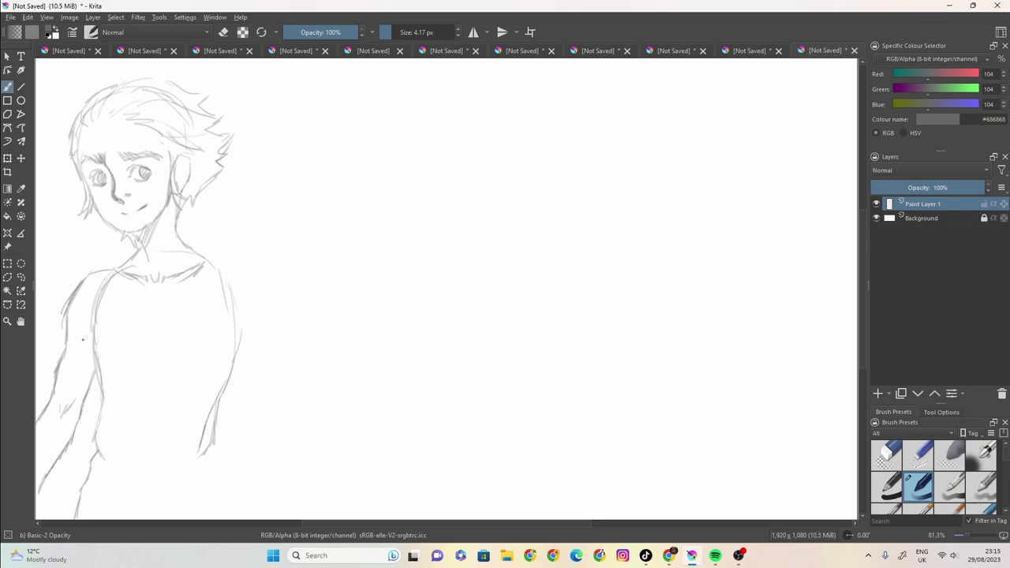
{"action": "left_click_drag", "start_coordinate": [77, 336], "coordinate": [117, 350]}
{"action": "left_click_drag", "start_coordinate": [150, 307], "coordinate": [150, 319]}
- Sketch the right-hand shoulder and arm down to the canvas edge, and extend the hip line on that side
{"action": "mouse_move", "coordinate": [206, 256]}
{"action": "left_mouse_down"}
{"action": "mouse_move", "coordinate": [255, 280]}
{"action": "mouse_move", "coordinate": [280, 399]}
{"action": "mouse_move", "coordinate": [233, 379]}
{"action": "left_mouse_up"}
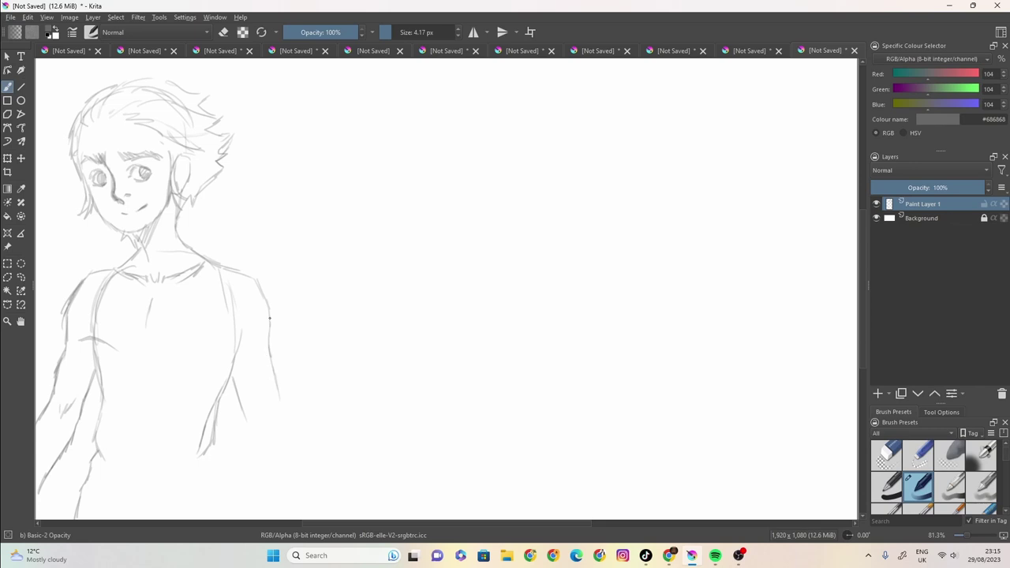
{"action": "mouse_move", "coordinate": [249, 273]}
{"action": "left_mouse_down"}
{"action": "mouse_move", "coordinate": [267, 301]}
{"action": "mouse_move", "coordinate": [275, 390]}
{"action": "mouse_move", "coordinate": [237, 397]}
{"action": "mouse_move", "coordinate": [258, 497]}
{"action": "left_mouse_up"}
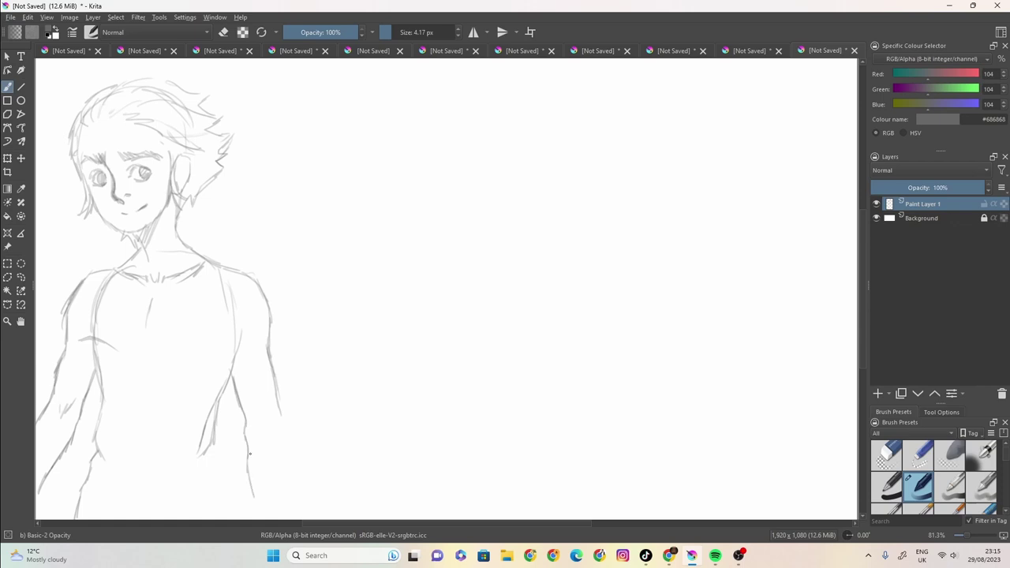
{"action": "left_click_drag", "start_coordinate": [248, 456], "coordinate": [259, 492]}
{"action": "left_click_drag", "start_coordinate": [275, 399], "coordinate": [299, 506]}
{"action": "left_click_drag", "start_coordinate": [249, 470], "coordinate": [269, 521]}
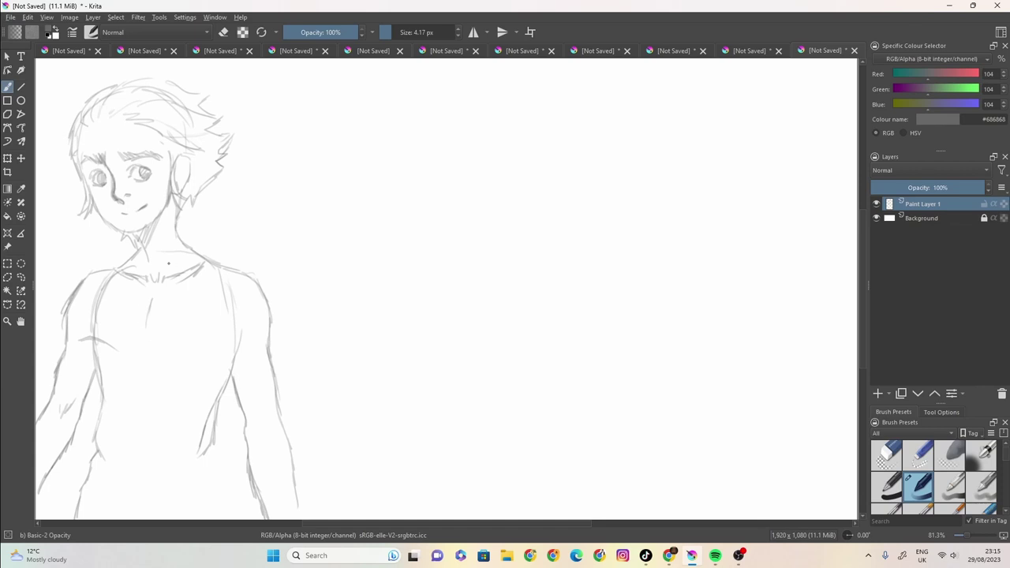
{"action": "left_click_drag", "start_coordinate": [209, 453], "coordinate": [212, 521]}
- Draw a pointed shirt collar around the neck and a front opening with a row of small round buttons
{"action": "mouse_move", "coordinate": [131, 261]}
{"action": "left_mouse_down"}
{"action": "mouse_move", "coordinate": [142, 292]}
{"action": "mouse_move", "coordinate": [120, 254]}
{"action": "mouse_move", "coordinate": [109, 279]}
{"action": "left_mouse_up"}
{"action": "mouse_move", "coordinate": [117, 251]}
{"action": "left_mouse_down"}
{"action": "mouse_move", "coordinate": [105, 266]}
{"action": "mouse_move", "coordinate": [108, 290]}
{"action": "mouse_move", "coordinate": [151, 292]}
{"action": "mouse_move", "coordinate": [190, 245]}
{"action": "mouse_move", "coordinate": [219, 259]}
{"action": "mouse_move", "coordinate": [138, 332]}
{"action": "left_mouse_up"}
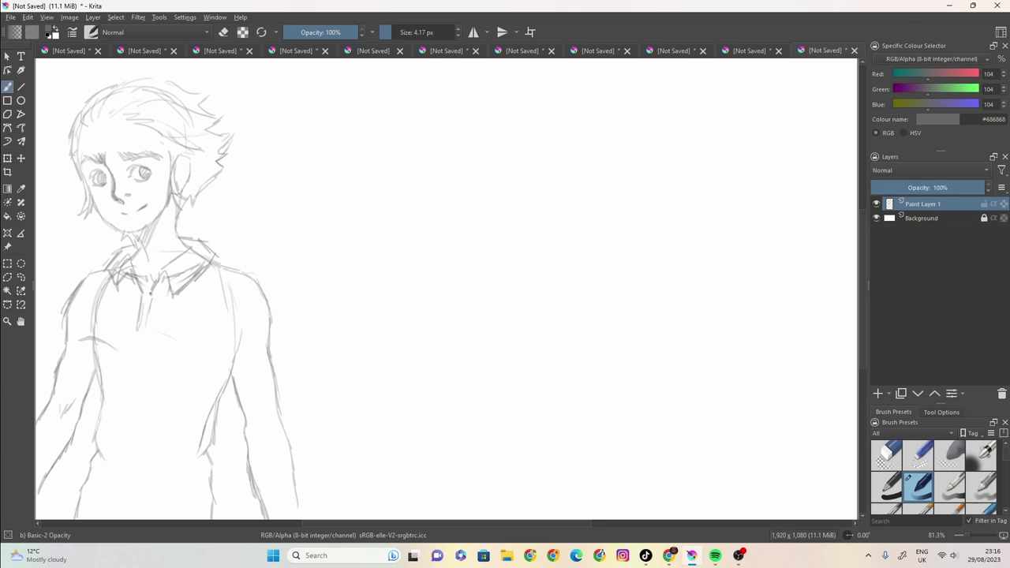
{"action": "mouse_move", "coordinate": [150, 290]}
{"action": "left_mouse_down"}
{"action": "mouse_move", "coordinate": [139, 334]}
{"action": "mouse_move", "coordinate": [151, 304]}
{"action": "left_mouse_up"}
{"action": "left_click_drag", "start_coordinate": [139, 392], "coordinate": [141, 395]}
{"action": "left_click_drag", "start_coordinate": [136, 332], "coordinate": [118, 466]}
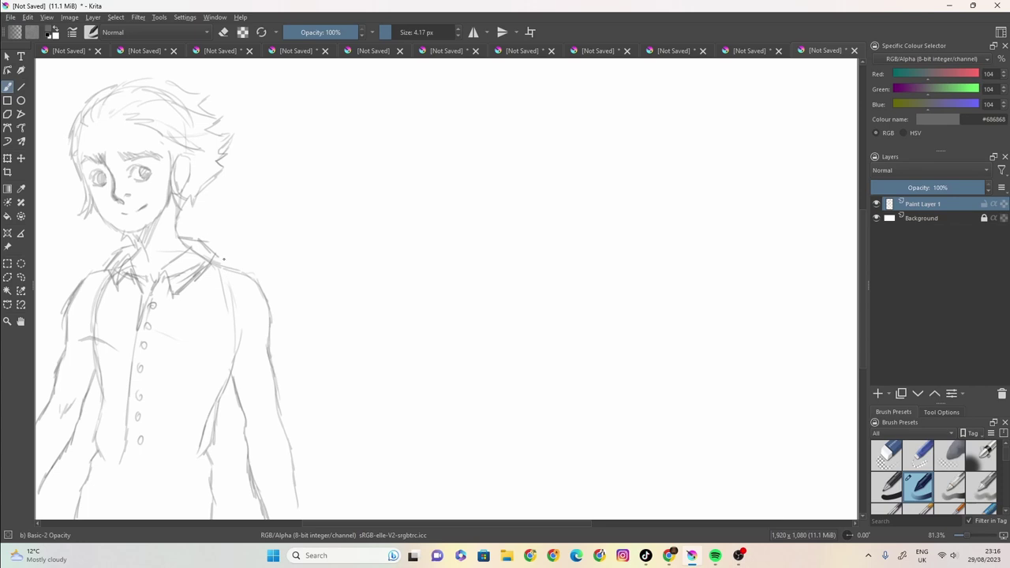
- Draw the right-hand short sleeve with a slanted hem, an underarm fold and a rolled cuff edge
{"action": "mouse_move", "coordinate": [223, 259]}
{"action": "left_mouse_down"}
{"action": "mouse_move", "coordinate": [295, 349]}
{"action": "mouse_move", "coordinate": [229, 400]}
{"action": "left_mouse_up"}
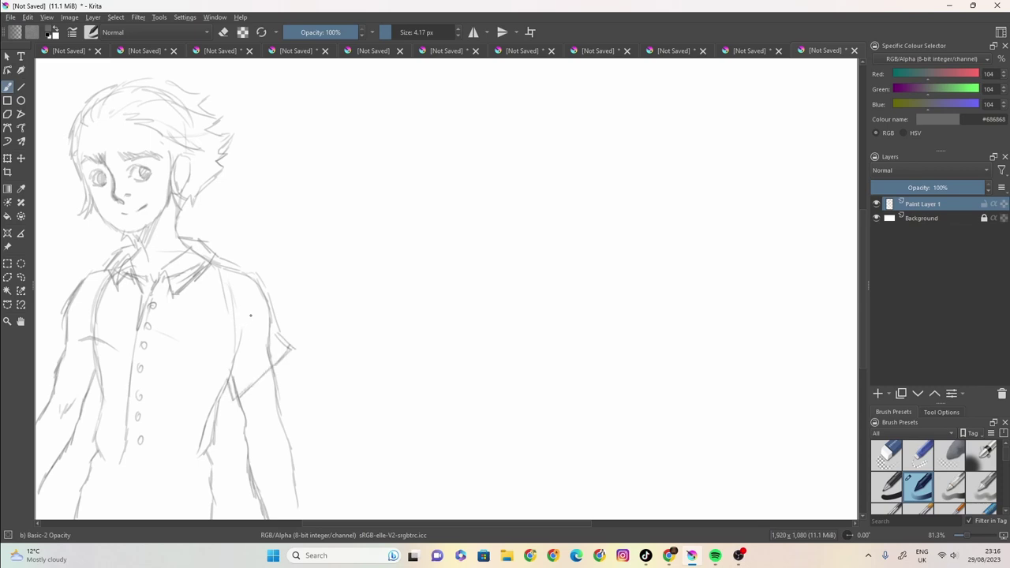
{"action": "mouse_move", "coordinate": [254, 311]}
{"action": "left_mouse_down"}
{"action": "mouse_move", "coordinate": [226, 382]}
{"action": "mouse_move", "coordinate": [266, 334]}
{"action": "left_mouse_up"}
{"action": "left_click_drag", "start_coordinate": [284, 331], "coordinate": [289, 344]}
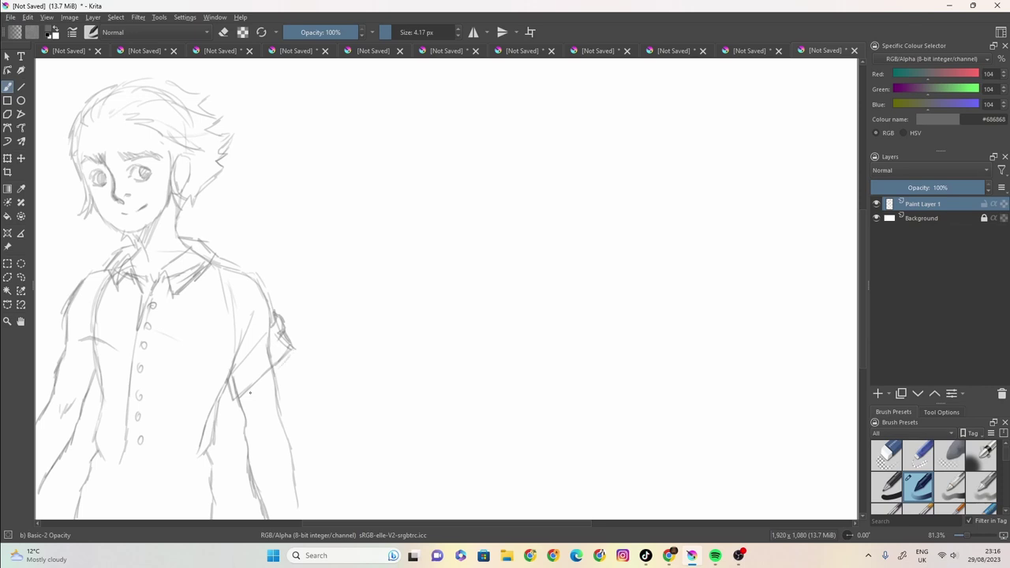
- Draw the matching left-hand short sleeve and reinforce the hem edges of both sleeves
{"action": "mouse_move", "coordinate": [101, 275]}
{"action": "left_mouse_down"}
{"action": "mouse_move", "coordinate": [79, 280]}
{"action": "mouse_move", "coordinate": [58, 314]}
{"action": "mouse_move", "coordinate": [58, 382]}
{"action": "mouse_move", "coordinate": [80, 395]}
{"action": "left_mouse_up"}
{"action": "mouse_move", "coordinate": [55, 349]}
{"action": "left_mouse_down"}
{"action": "mouse_move", "coordinate": [41, 356]}
{"action": "mouse_move", "coordinate": [71, 294]}
{"action": "left_mouse_up"}
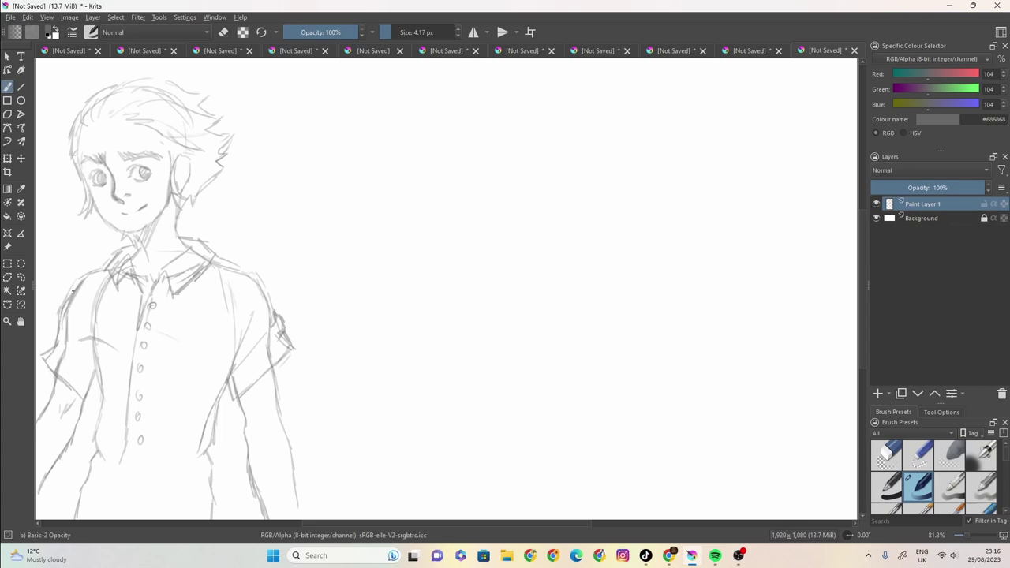
{"action": "left_click_drag", "start_coordinate": [92, 403], "coordinate": [97, 390]}
{"action": "left_click_drag", "start_coordinate": [45, 368], "coordinate": [53, 384]}
{"action": "left_click_drag", "start_coordinate": [292, 348], "coordinate": [275, 375]}
- Draw the shirt's lower side edges and hem, and add the remaining buttons down the front
{"action": "mouse_move", "coordinate": [99, 397]}
{"action": "left_mouse_down"}
{"action": "mouse_move", "coordinate": [67, 502]}
{"action": "mouse_move", "coordinate": [89, 519]}
{"action": "mouse_move", "coordinate": [124, 447]}
{"action": "mouse_move", "coordinate": [124, 513]}
{"action": "left_mouse_up"}
{"action": "mouse_move", "coordinate": [228, 399]}
{"action": "left_mouse_down"}
{"action": "mouse_move", "coordinate": [213, 517]}
{"action": "mouse_move", "coordinate": [203, 520]}
{"action": "left_mouse_up"}
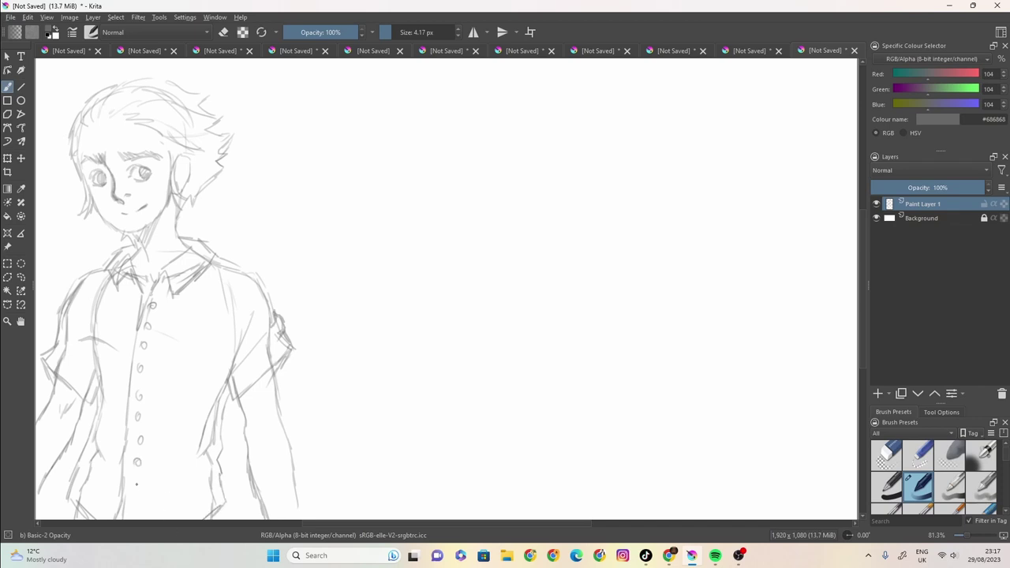
{"action": "left_click_drag", "start_coordinate": [138, 482], "coordinate": [136, 510]}
- Erase the old torso lines at the right-hand waist and shoulder with an eraser of about 74 px
{"action": "left_click", "coordinate": [224, 31]}
{"action": "left_click", "coordinate": [411, 31]}
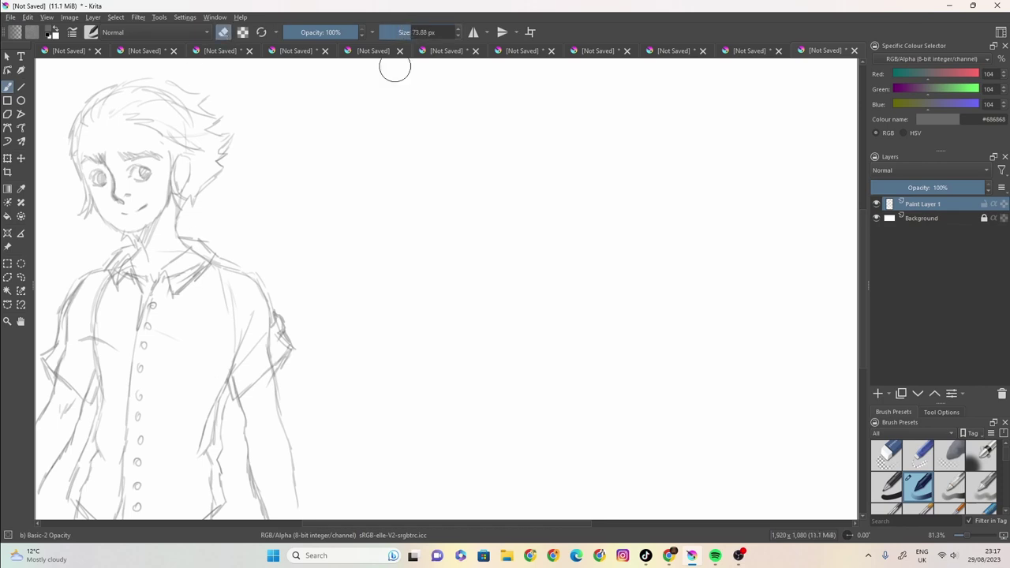
{"action": "mouse_move", "coordinate": [214, 416]}
{"action": "left_mouse_down"}
{"action": "mouse_move", "coordinate": [191, 463]}
{"action": "mouse_move", "coordinate": [197, 485]}
{"action": "mouse_move", "coordinate": [198, 447]}
{"action": "left_mouse_up"}
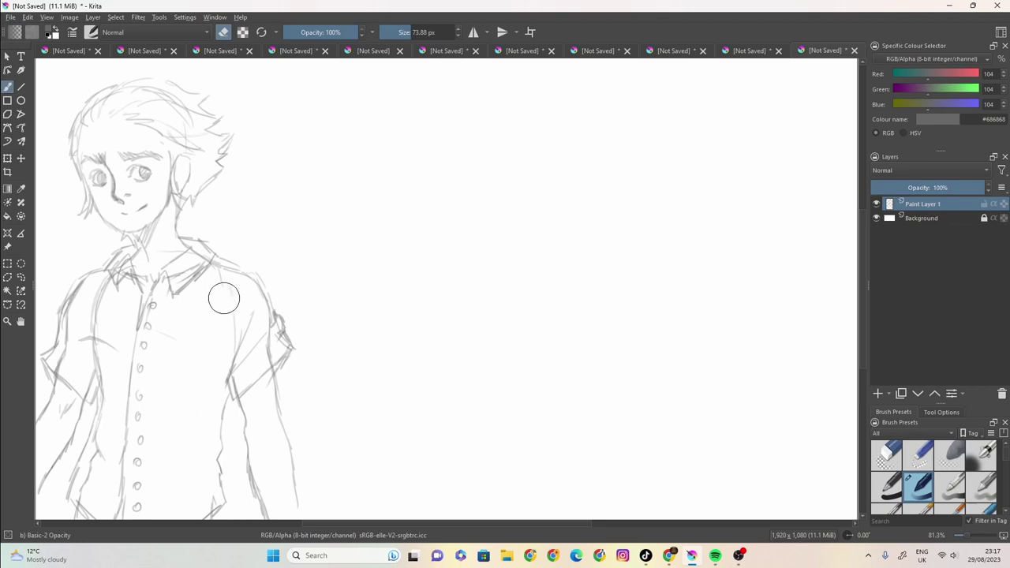
{"action": "mouse_move", "coordinate": [214, 314]}
{"action": "left_mouse_down"}
{"action": "mouse_move", "coordinate": [232, 311]}
{"action": "mouse_move", "coordinate": [244, 287]}
{"action": "mouse_move", "coordinate": [255, 310]}
{"action": "left_mouse_up"}
- Reduce the eraser to 11.22 px and clean up the guide lines inside the right-hand sleeve, shoulder and collar
{"action": "left_click_drag", "start_coordinate": [405, 32], "coordinate": [393, 31]}
{"action": "mouse_move", "coordinate": [268, 335]}
{"action": "left_mouse_down"}
{"action": "mouse_move", "coordinate": [269, 364]}
{"action": "mouse_move", "coordinate": [274, 339]}
{"action": "left_mouse_up"}
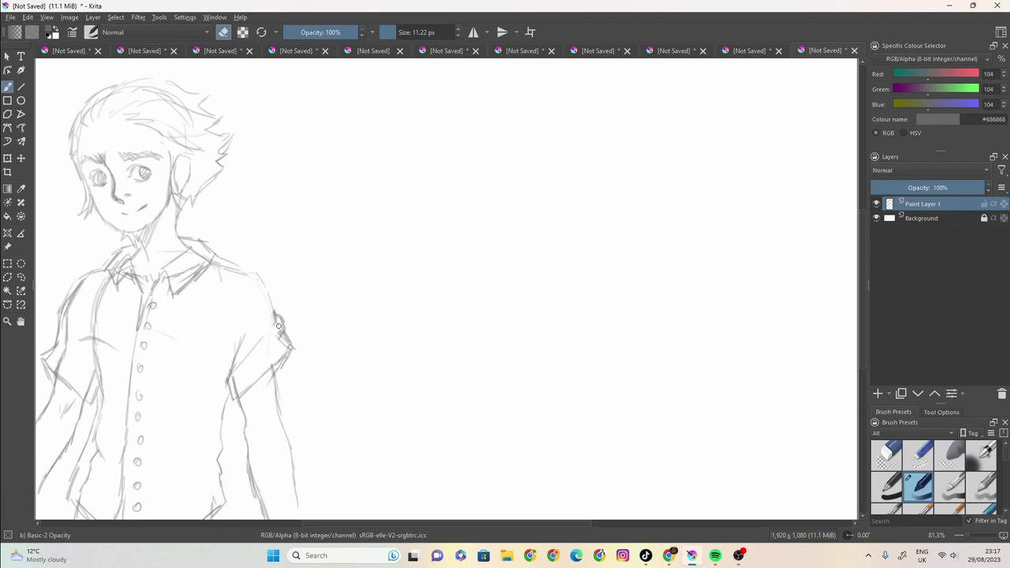
{"action": "mouse_move", "coordinate": [244, 282]}
{"action": "left_mouse_down"}
{"action": "mouse_move", "coordinate": [215, 265]}
{"action": "mouse_move", "coordinate": [241, 270]}
{"action": "left_mouse_up"}
{"action": "mouse_move", "coordinate": [202, 236]}
{"action": "left_mouse_down"}
{"action": "mouse_move", "coordinate": [186, 274]}
{"action": "mouse_move", "coordinate": [175, 273]}
{"action": "mouse_move", "coordinate": [204, 258]}
{"action": "mouse_move", "coordinate": [183, 260]}
{"action": "mouse_move", "coordinate": [189, 245]}
{"action": "left_mouse_up"}
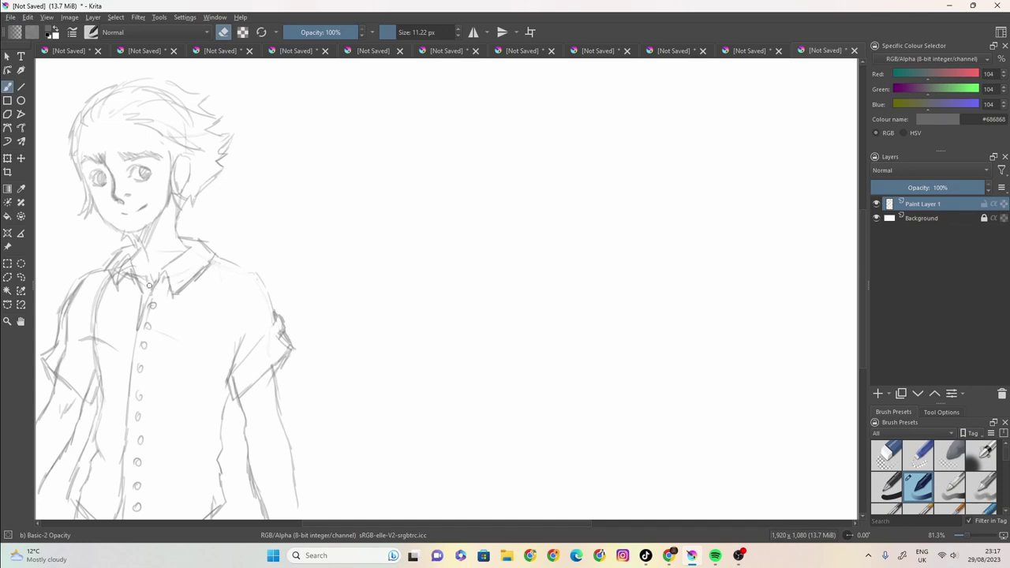
- Erase the guide lines showing through the left-hand collar, chest and sleeve, including the curved chest line
{"action": "mouse_move", "coordinate": [118, 268]}
{"action": "left_mouse_down"}
{"action": "mouse_move", "coordinate": [126, 258]}
{"action": "mouse_move", "coordinate": [123, 289]}
{"action": "mouse_move", "coordinate": [132, 276]}
{"action": "left_mouse_up"}
{"action": "left_click_drag", "start_coordinate": [101, 340], "coordinate": [92, 302]}
{"action": "left_click_drag", "start_coordinate": [73, 294], "coordinate": [63, 373]}
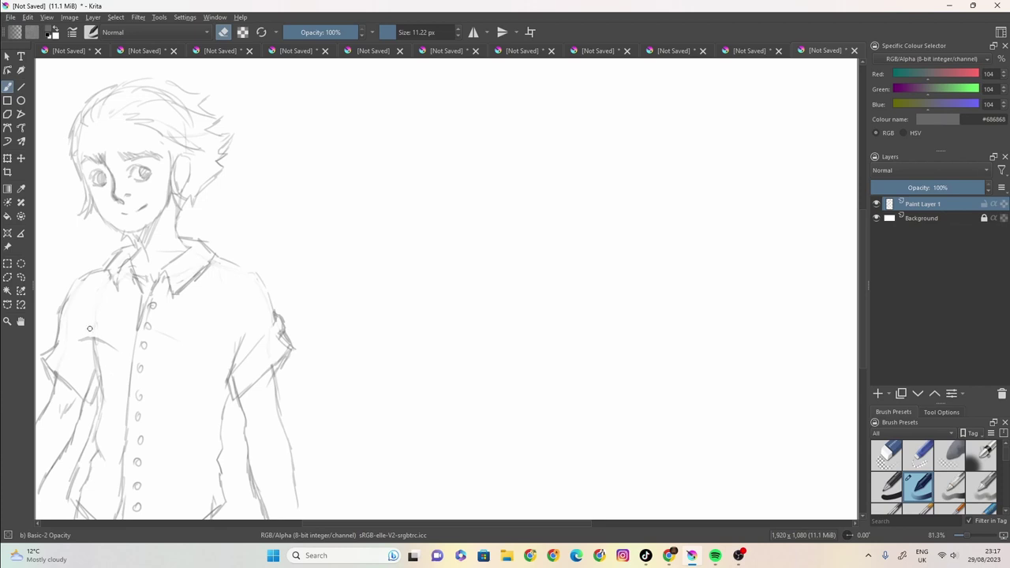
{"action": "mouse_move", "coordinate": [80, 338]}
{"action": "left_mouse_down"}
{"action": "mouse_move", "coordinate": [83, 350]}
{"action": "mouse_move", "coordinate": [112, 351]}
{"action": "left_mouse_up"}
- Return to drawing with a 4.17 px brush, then add folds to the left-hand sleeve and strengthen the neck lines
{"action": "left_click", "coordinate": [224, 32]}
{"action": "left_click", "coordinate": [390, 33]}
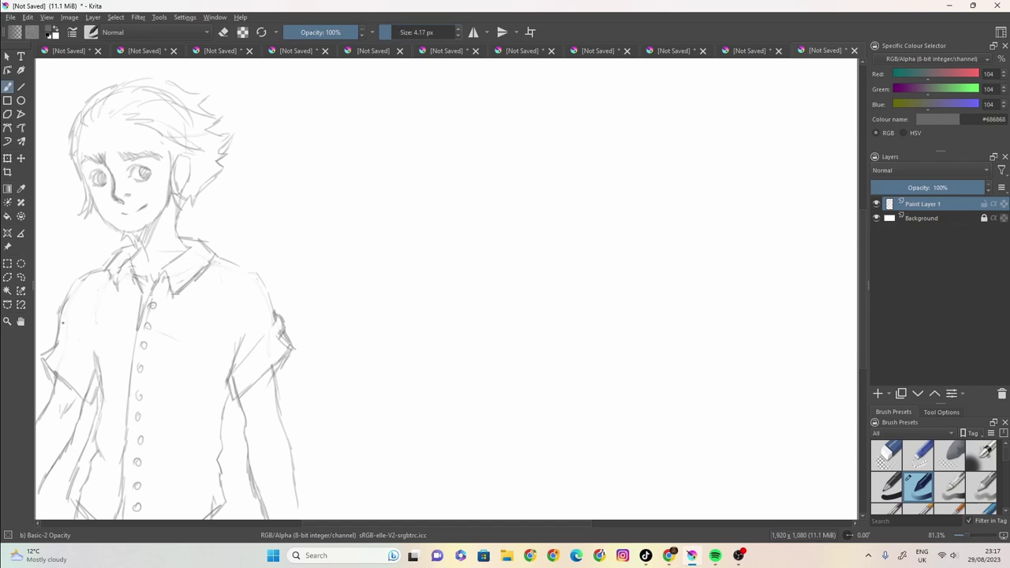
{"action": "mouse_move", "coordinate": [83, 341]}
{"action": "left_mouse_down"}
{"action": "mouse_move", "coordinate": [98, 369]}
{"action": "mouse_move", "coordinate": [72, 307]}
{"action": "mouse_move", "coordinate": [87, 351]}
{"action": "mouse_move", "coordinate": [66, 335]}
{"action": "left_mouse_up"}
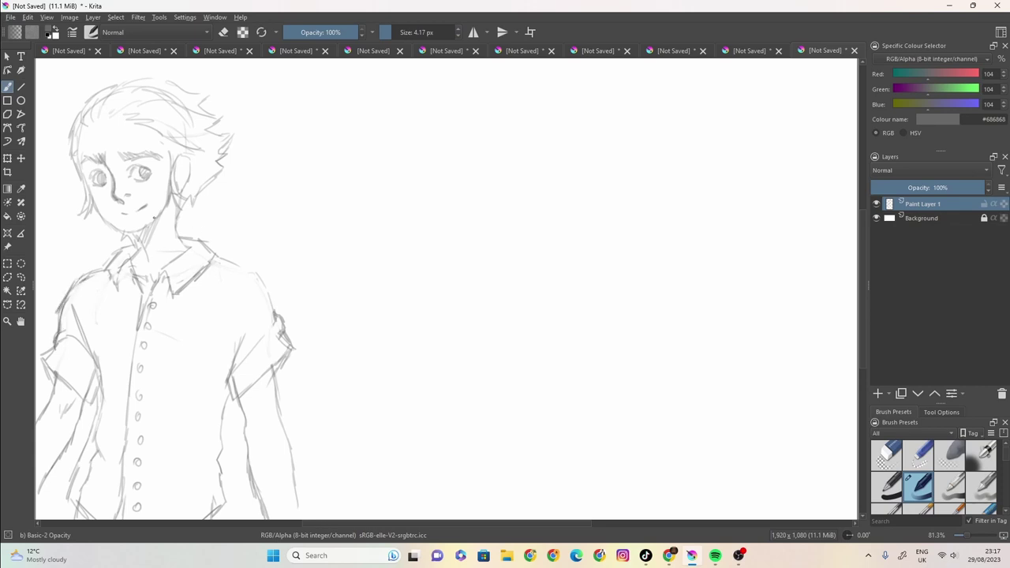
{"action": "mouse_move", "coordinate": [175, 221]}
{"action": "left_mouse_down"}
{"action": "mouse_move", "coordinate": [180, 245]}
{"action": "mouse_move", "coordinate": [191, 237]}
{"action": "mouse_move", "coordinate": [158, 265]}
{"action": "left_mouse_up"}
- Erase the old torso line beside the left-hand arm with a 48.09 px eraser
{"action": "left_click", "coordinate": [224, 31]}
{"action": "left_click", "coordinate": [413, 33]}
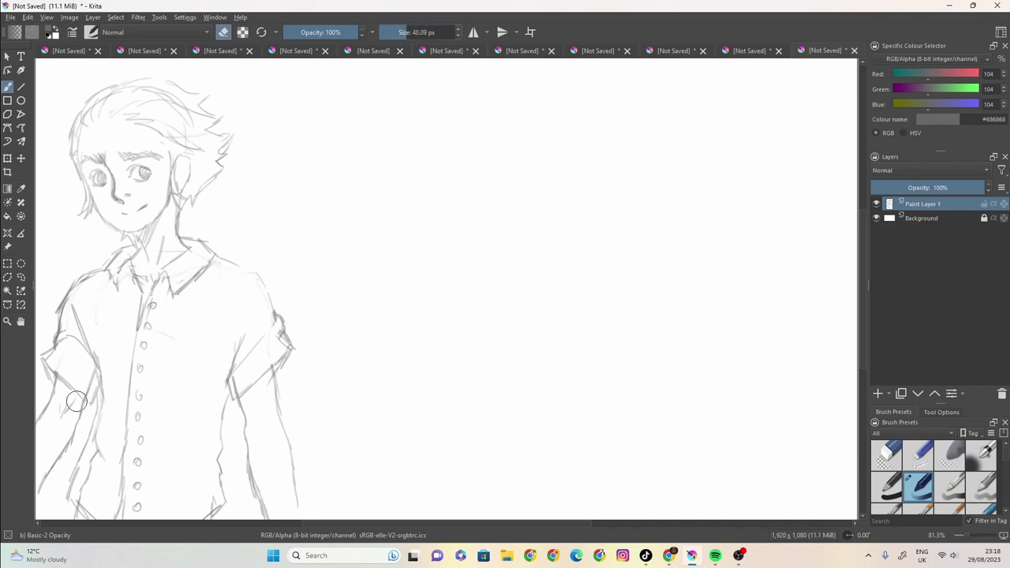
{"action": "mouse_move", "coordinate": [86, 471]}
{"action": "left_mouse_down"}
{"action": "mouse_move", "coordinate": [110, 395]}
{"action": "mouse_move", "coordinate": [105, 335]}
{"action": "left_mouse_up"}
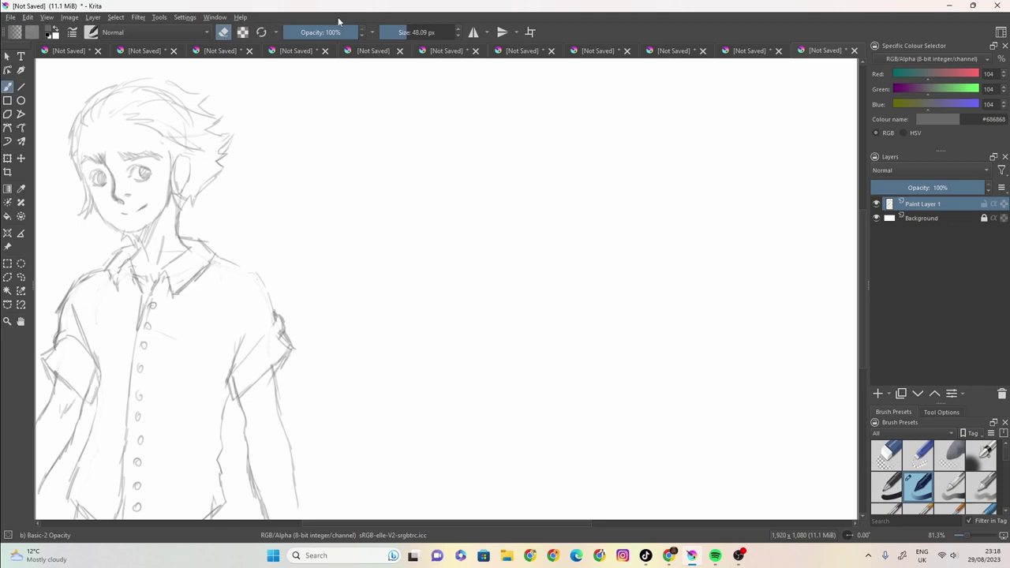
- Switch back to drawing with a 4.74 px brush and redraw the inner arm line below the left-hand sleeve
{"action": "key", "text": "bracketleft"}
{"action": "key", "text": "bracketleft"}
{"action": "key", "text": "bracketleft"}
{"action": "key", "text": "bracketleft"}
{"action": "key", "text": "bracketleft"}
{"action": "left_click", "coordinate": [223, 32]}
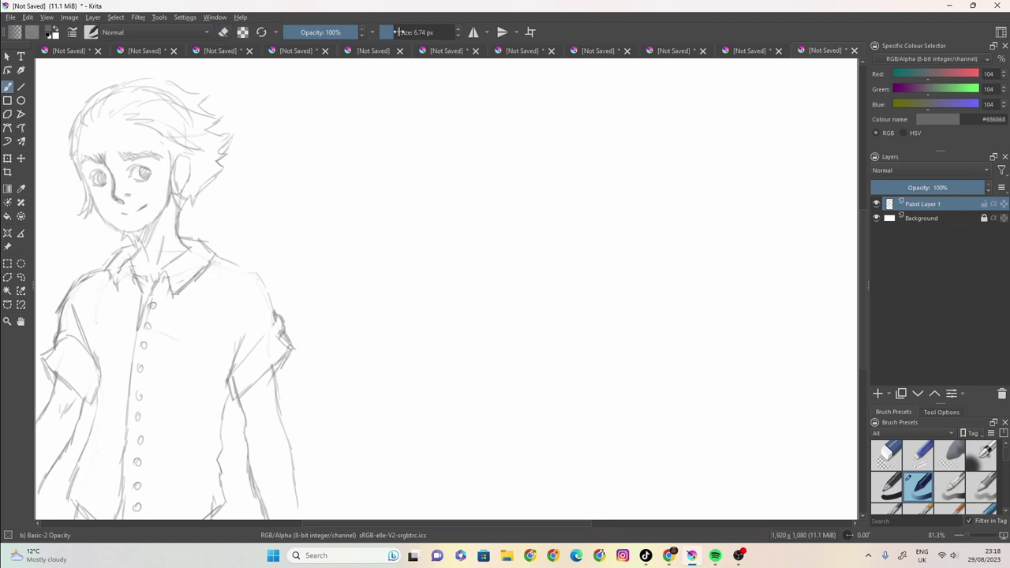
{"action": "left_click_drag", "start_coordinate": [399, 32], "coordinate": [395, 31]}
{"action": "left_click_drag", "start_coordinate": [87, 403], "coordinate": [86, 447]}
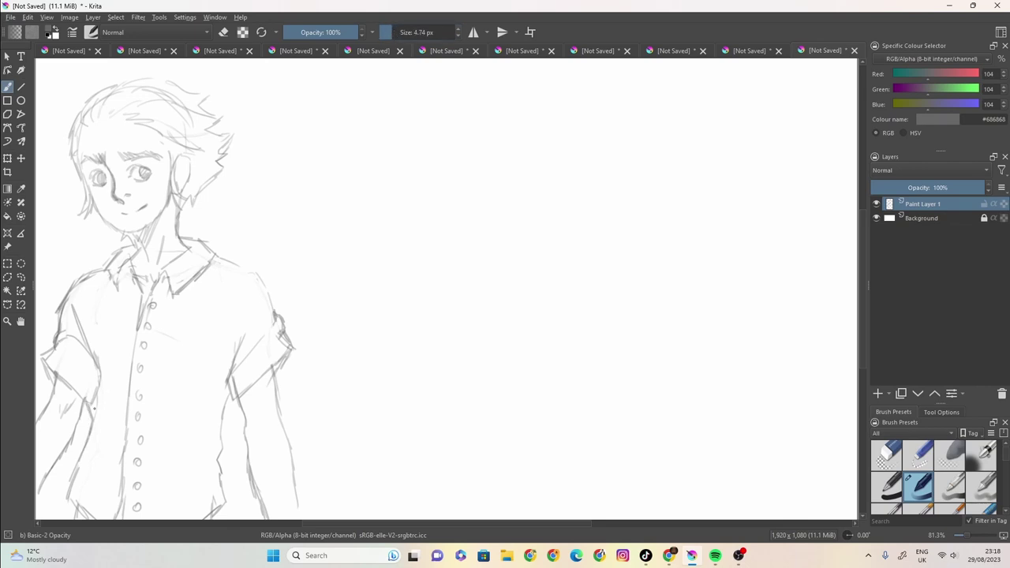
- Erase the stray line at the left-hand sleeve's underarm edge with a 15.96 px eraser
{"action": "left_click", "coordinate": [227, 33]}
{"action": "left_click_drag", "start_coordinate": [398, 31], "coordinate": [409, 32]}
{"action": "left_click_drag", "start_coordinate": [98, 355], "coordinate": [93, 374]}
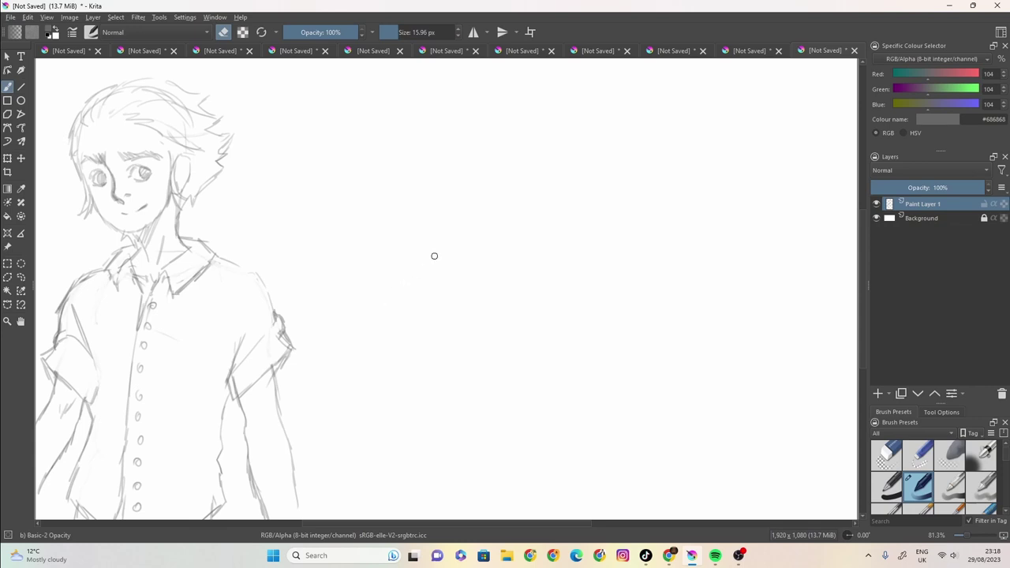
- Switch from erasing back to the 4.74 px brush and sketch a top line with seven vertical guide lines beside the character
{"action": "left_click", "coordinate": [223, 33]}
{"action": "mouse_move", "coordinate": [279, 83]}
{"action": "left_mouse_down"}
{"action": "mouse_move", "coordinate": [276, 278]}
{"action": "mouse_move", "coordinate": [276, 170]}
{"action": "mouse_move", "coordinate": [277, 228]}
{"action": "mouse_move", "coordinate": [318, 70]}
{"action": "mouse_move", "coordinate": [453, 63]}
{"action": "left_mouse_up"}
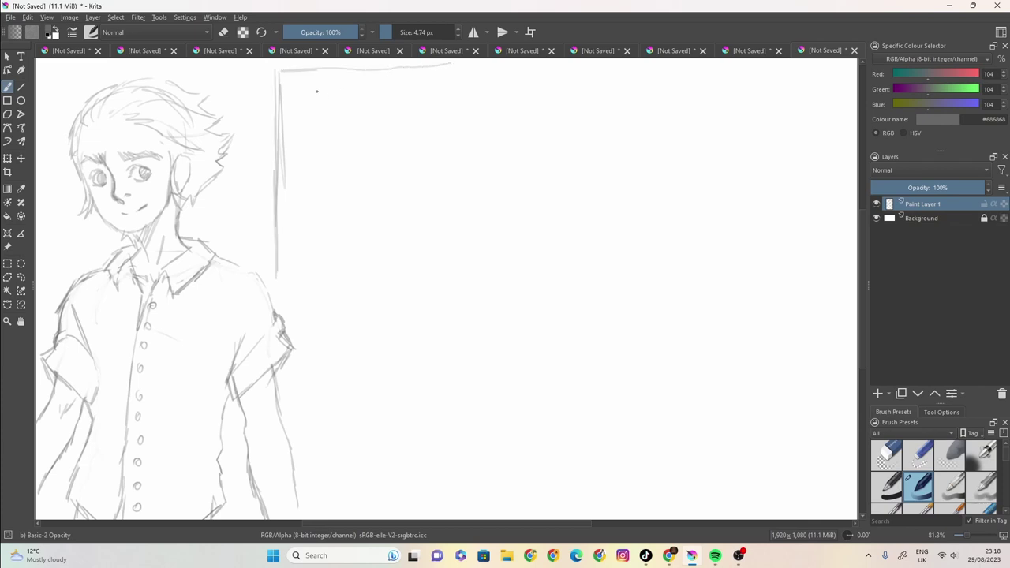
{"action": "left_click_drag", "start_coordinate": [326, 69], "coordinate": [324, 298]}
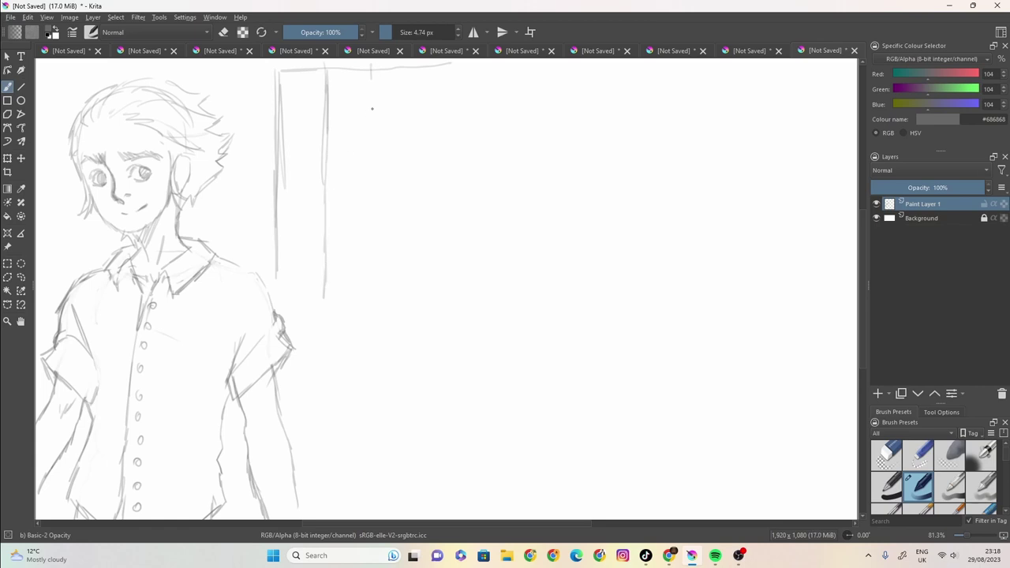
{"action": "left_click_drag", "start_coordinate": [372, 77], "coordinate": [372, 305]}
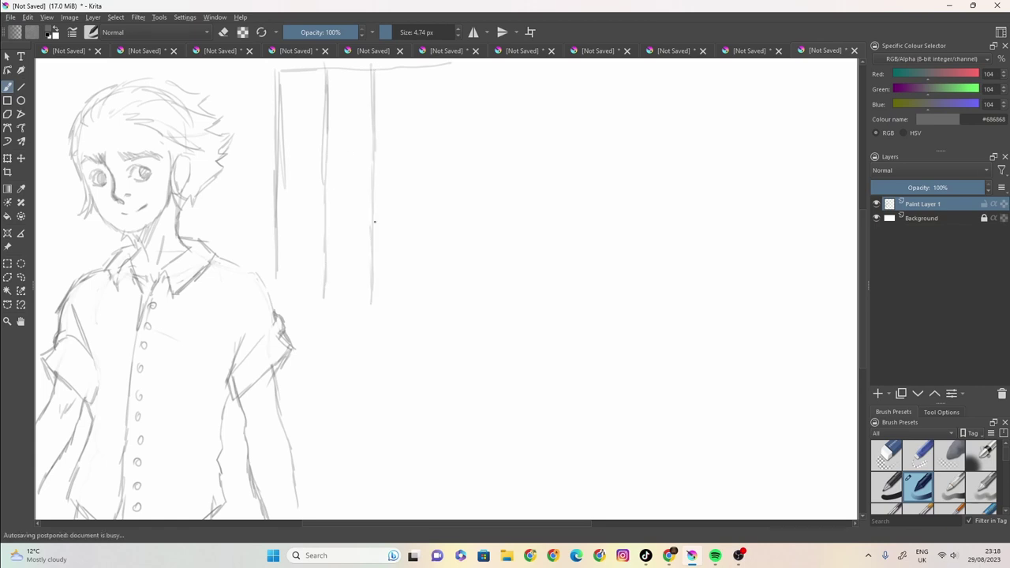
{"action": "mouse_move", "coordinate": [374, 66]}
{"action": "left_mouse_down"}
{"action": "mouse_move", "coordinate": [319, 68]}
{"action": "mouse_move", "coordinate": [405, 68]}
{"action": "mouse_move", "coordinate": [424, 107]}
{"action": "mouse_move", "coordinate": [418, 297]}
{"action": "left_mouse_up"}
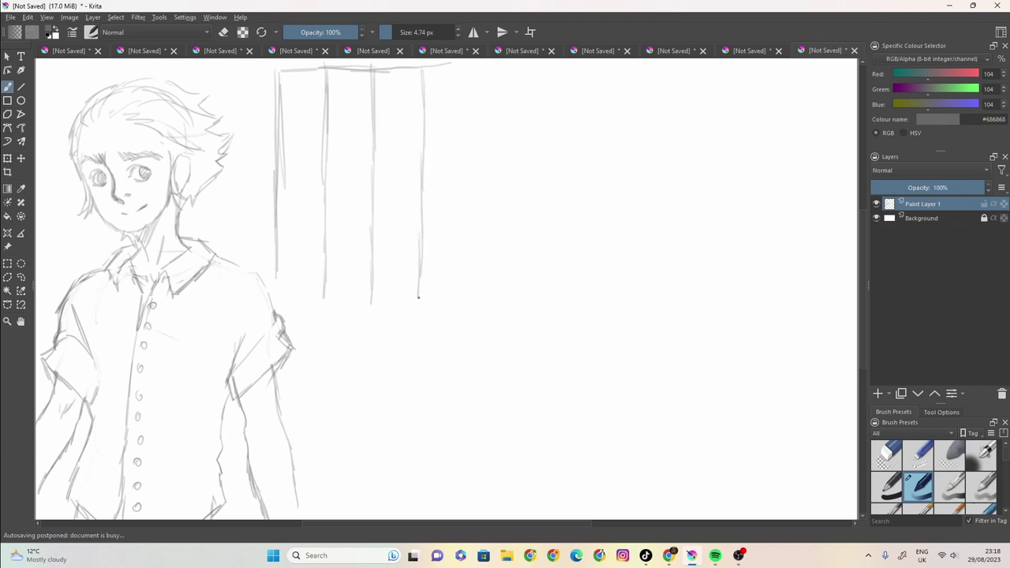
{"action": "left_click_drag", "start_coordinate": [398, 67], "coordinate": [396, 302]}
{"action": "left_click_drag", "start_coordinate": [349, 67], "coordinate": [348, 307]}
{"action": "left_click_drag", "start_coordinate": [304, 113], "coordinate": [301, 300]}
- Sketch seven horizontal guide lines across the verticals to complete the first head grid
{"action": "left_click_drag", "start_coordinate": [425, 98], "coordinate": [285, 99]}
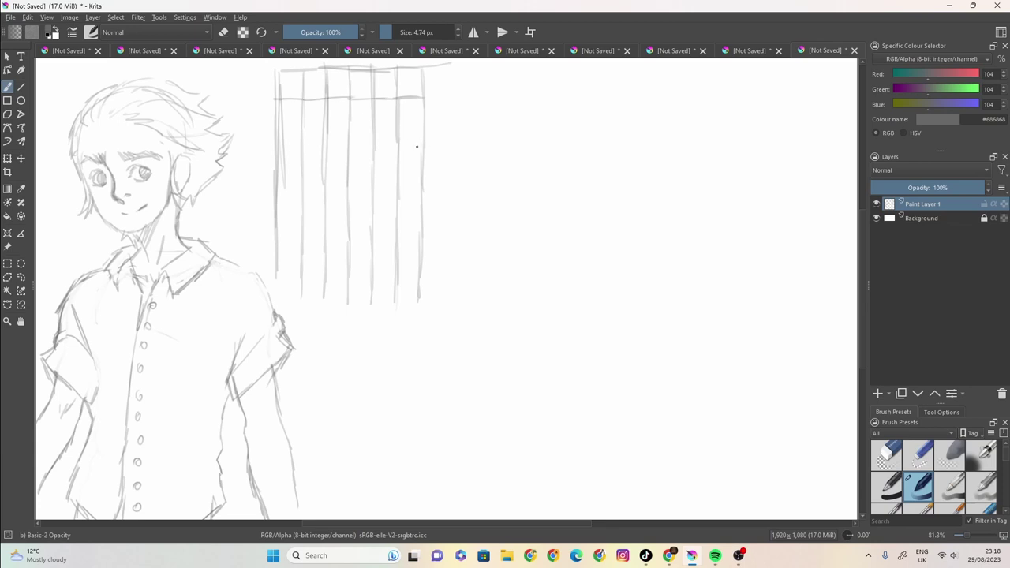
{"action": "mouse_move", "coordinate": [417, 146]}
{"action": "left_mouse_down"}
{"action": "mouse_move", "coordinate": [303, 153]}
{"action": "mouse_move", "coordinate": [351, 154]}
{"action": "left_mouse_up"}
{"action": "left_click_drag", "start_coordinate": [420, 198], "coordinate": [274, 200]}
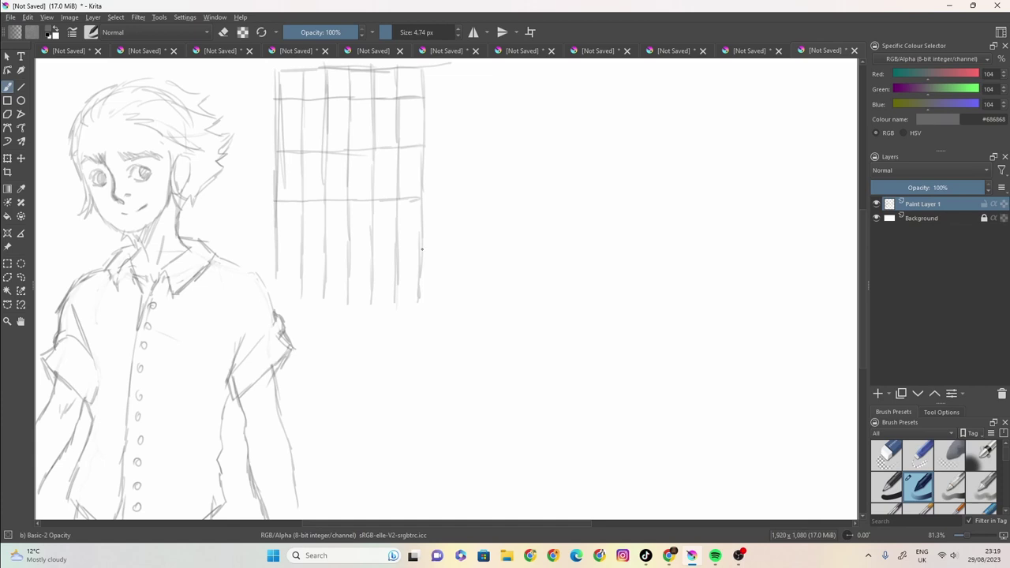
{"action": "left_click_drag", "start_coordinate": [427, 249], "coordinate": [270, 251]}
{"action": "left_click_drag", "start_coordinate": [430, 124], "coordinate": [285, 124]}
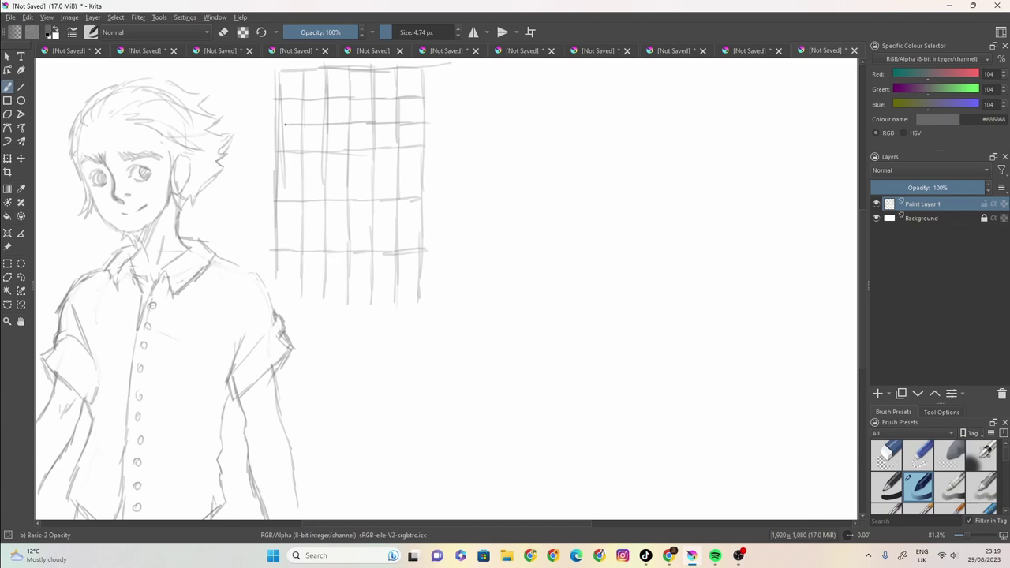
{"action": "left_click_drag", "start_coordinate": [428, 173], "coordinate": [291, 176]}
{"action": "left_click_drag", "start_coordinate": [414, 224], "coordinate": [283, 227]}
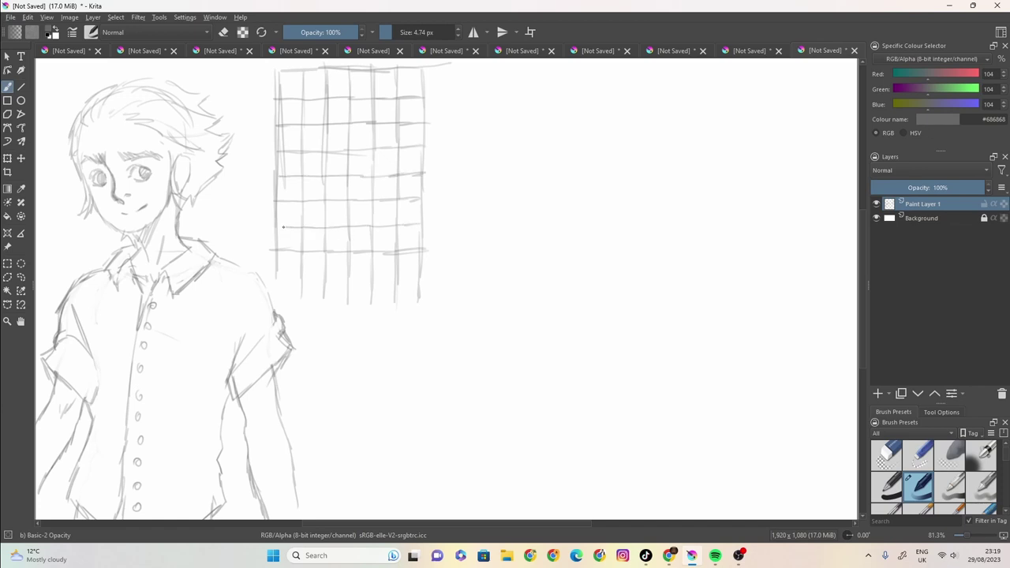
- Sketch a front-view head in the grid, with a rounded skull, ear edges and a tapered jaw and chin
{"action": "mouse_move", "coordinate": [292, 112]}
{"action": "left_mouse_down"}
{"action": "mouse_move", "coordinate": [289, 148]}
{"action": "mouse_move", "coordinate": [308, 80]}
{"action": "mouse_move", "coordinate": [340, 68]}
{"action": "mouse_move", "coordinate": [407, 97]}
{"action": "mouse_move", "coordinate": [412, 150]}
{"action": "mouse_move", "coordinate": [377, 73]}
{"action": "left_mouse_up"}
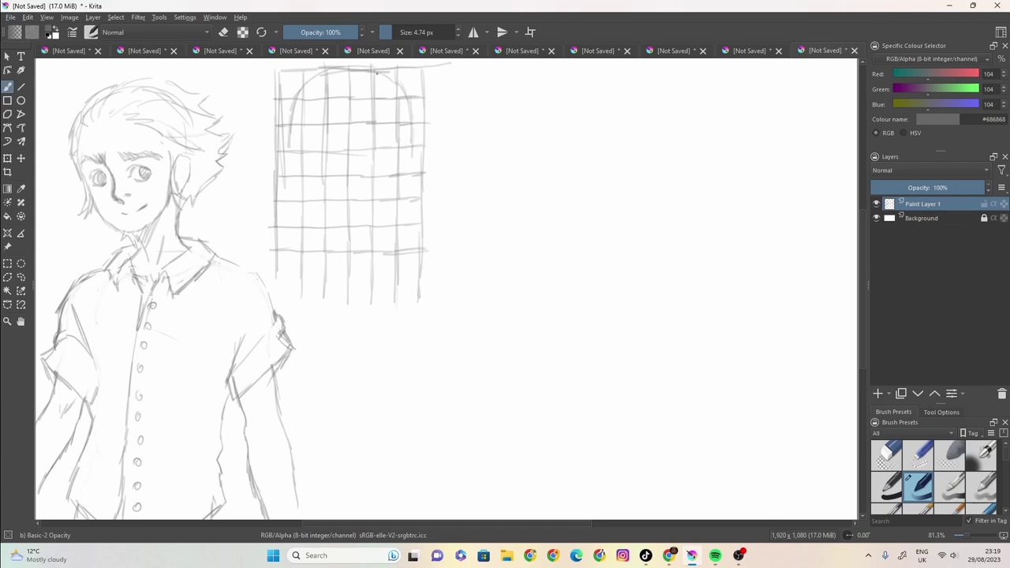
{"action": "left_click_drag", "start_coordinate": [287, 122], "coordinate": [284, 179]}
{"action": "mouse_move", "coordinate": [286, 187]}
{"action": "left_mouse_down"}
{"action": "mouse_move", "coordinate": [298, 201]}
{"action": "mouse_move", "coordinate": [308, 193]}
{"action": "left_mouse_up"}
{"action": "mouse_move", "coordinate": [409, 123]}
{"action": "left_mouse_down"}
{"action": "mouse_move", "coordinate": [418, 148]}
{"action": "mouse_move", "coordinate": [417, 184]}
{"action": "mouse_move", "coordinate": [396, 199]}
{"action": "mouse_move", "coordinate": [376, 243]}
{"action": "mouse_move", "coordinate": [324, 255]}
{"action": "left_mouse_up"}
{"action": "mouse_move", "coordinate": [304, 203]}
{"action": "left_mouse_down"}
{"action": "mouse_move", "coordinate": [320, 241]}
{"action": "mouse_move", "coordinate": [360, 254]}
{"action": "left_mouse_up"}
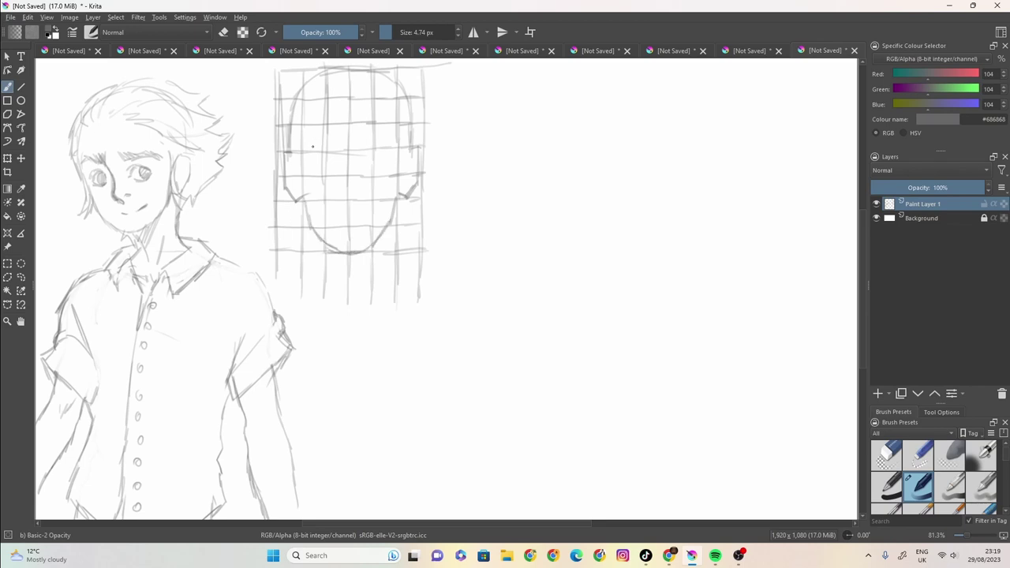
- Add thick eyebrows, inner ear lines and the right-hand temple hairline to the front-view head
{"action": "mouse_move", "coordinate": [313, 143]}
{"action": "left_mouse_down"}
{"action": "mouse_move", "coordinate": [313, 166]}
{"action": "mouse_move", "coordinate": [338, 147]}
{"action": "mouse_move", "coordinate": [308, 154]}
{"action": "mouse_move", "coordinate": [381, 145]}
{"action": "mouse_move", "coordinate": [393, 154]}
{"action": "mouse_move", "coordinate": [308, 155]}
{"action": "mouse_move", "coordinate": [298, 186]}
{"action": "mouse_move", "coordinate": [307, 210]}
{"action": "left_mouse_up"}
{"action": "left_click_drag", "start_coordinate": [403, 165], "coordinate": [399, 200]}
{"action": "mouse_move", "coordinate": [402, 150]}
{"action": "left_mouse_down"}
{"action": "mouse_move", "coordinate": [409, 164]}
{"action": "mouse_move", "coordinate": [393, 146]}
{"action": "mouse_move", "coordinate": [390, 109]}
{"action": "mouse_move", "coordinate": [394, 135]}
{"action": "left_mouse_up"}
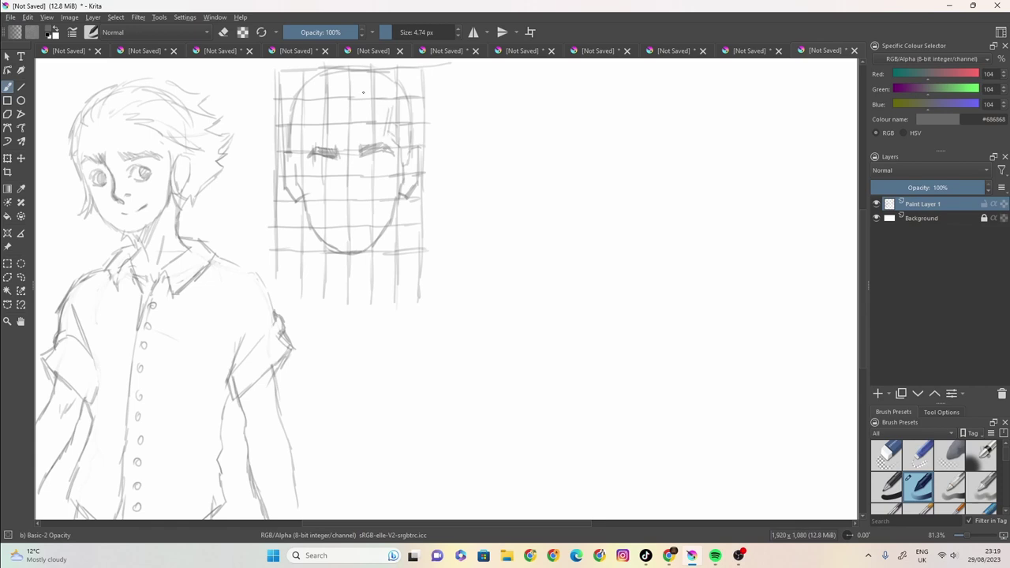
- Outline the hair around the front-view skull and add loose locks hanging beside both ears
{"action": "mouse_move", "coordinate": [309, 106]}
{"action": "left_mouse_down"}
{"action": "mouse_move", "coordinate": [309, 140]}
{"action": "mouse_move", "coordinate": [291, 167]}
{"action": "mouse_move", "coordinate": [283, 113]}
{"action": "mouse_move", "coordinate": [297, 82]}
{"action": "mouse_move", "coordinate": [320, 66]}
{"action": "mouse_move", "coordinate": [370, 62]}
{"action": "mouse_move", "coordinate": [412, 84]}
{"action": "left_mouse_up"}
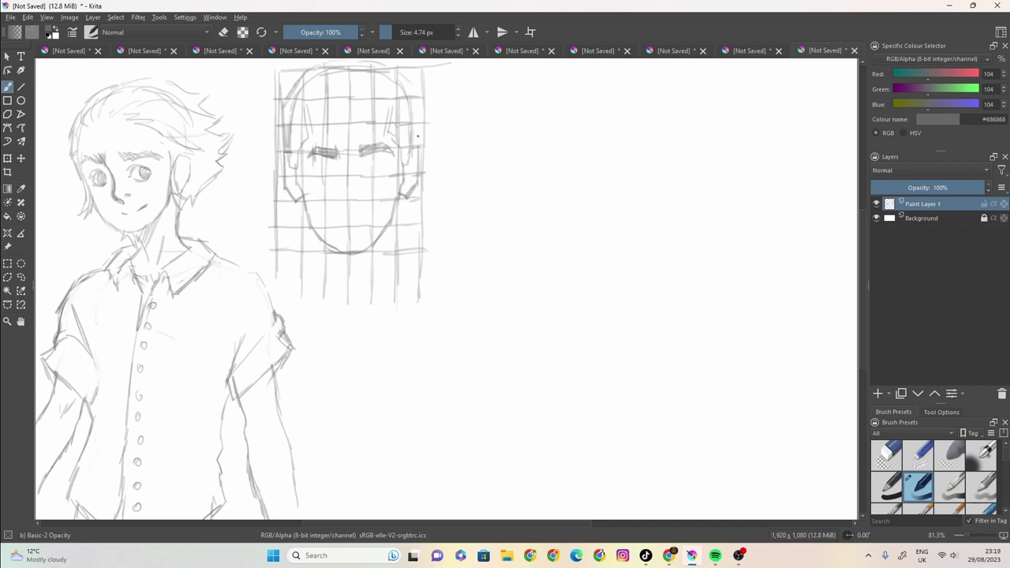
{"action": "left_click_drag", "start_coordinate": [418, 135], "coordinate": [416, 147]}
{"action": "mouse_move", "coordinate": [289, 160]}
{"action": "left_mouse_down"}
{"action": "mouse_move", "coordinate": [281, 229]}
{"action": "mouse_move", "coordinate": [296, 218]}
{"action": "mouse_move", "coordinate": [298, 156]}
{"action": "left_mouse_up"}
{"action": "mouse_move", "coordinate": [399, 158]}
{"action": "left_mouse_down"}
{"action": "mouse_move", "coordinate": [408, 233]}
{"action": "mouse_move", "coordinate": [408, 219]}
{"action": "mouse_move", "coordinate": [418, 230]}
{"action": "mouse_move", "coordinate": [405, 140]}
{"action": "left_mouse_up"}
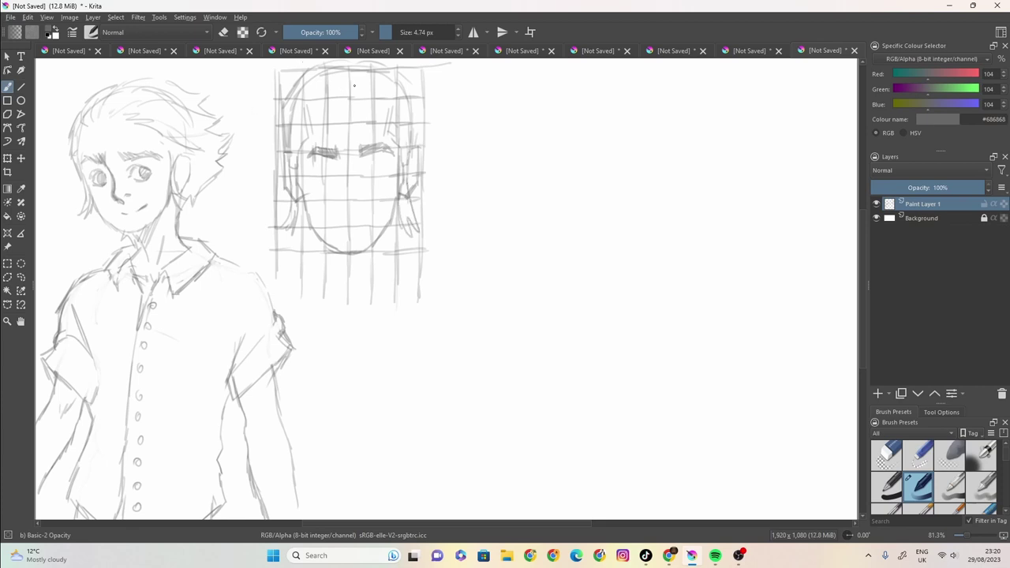
- Sketch a jagged hairline across the forehead and temples, and strengthen the outer hair contour of the front-view head
{"action": "mouse_move", "coordinate": [357, 93]}
{"action": "left_mouse_down"}
{"action": "mouse_move", "coordinate": [383, 80]}
{"action": "mouse_move", "coordinate": [397, 110]}
{"action": "mouse_move", "coordinate": [355, 103]}
{"action": "mouse_move", "coordinate": [399, 139]}
{"action": "left_mouse_up"}
{"action": "mouse_move", "coordinate": [339, 84]}
{"action": "left_mouse_down"}
{"action": "mouse_move", "coordinate": [309, 98]}
{"action": "mouse_move", "coordinate": [311, 135]}
{"action": "mouse_move", "coordinate": [286, 162]}
{"action": "mouse_move", "coordinate": [281, 90]}
{"action": "left_mouse_up"}
{"action": "left_click_drag", "start_coordinate": [290, 90], "coordinate": [343, 61]}
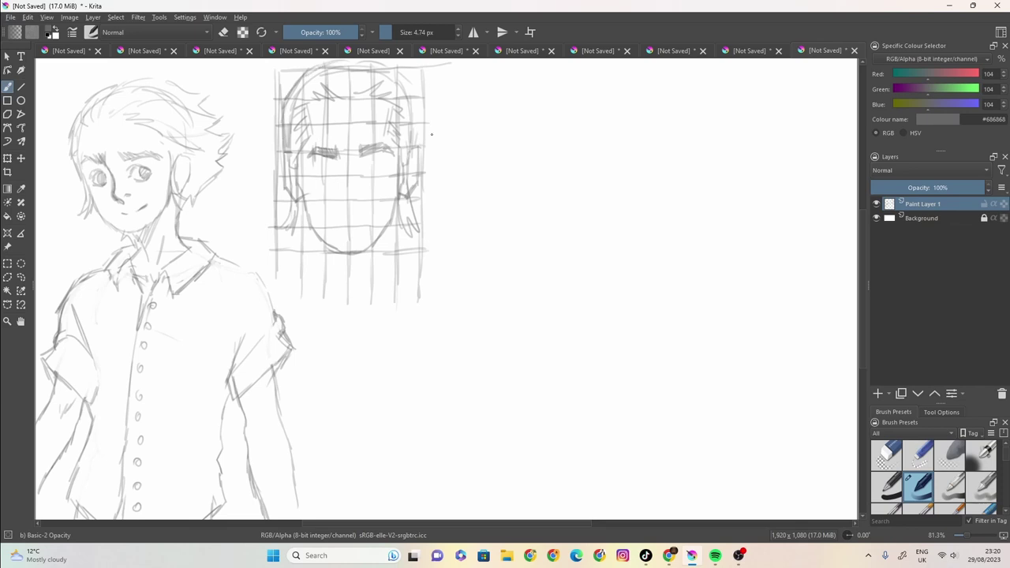
{"action": "left_click_drag", "start_coordinate": [418, 134], "coordinate": [404, 77]}
{"action": "left_click_drag", "start_coordinate": [415, 96], "coordinate": [387, 66]}
- Darken the front-view eyebrows and sketch the eyes and nose beneath them
{"action": "left_click_drag", "start_coordinate": [364, 149], "coordinate": [333, 159]}
{"action": "left_click_drag", "start_coordinate": [336, 190], "coordinate": [346, 199]}
{"action": "mouse_move", "coordinate": [342, 163]}
{"action": "left_mouse_down"}
{"action": "mouse_move", "coordinate": [386, 167]}
{"action": "mouse_move", "coordinate": [303, 156]}
{"action": "mouse_move", "coordinate": [335, 162]}
{"action": "left_mouse_up"}
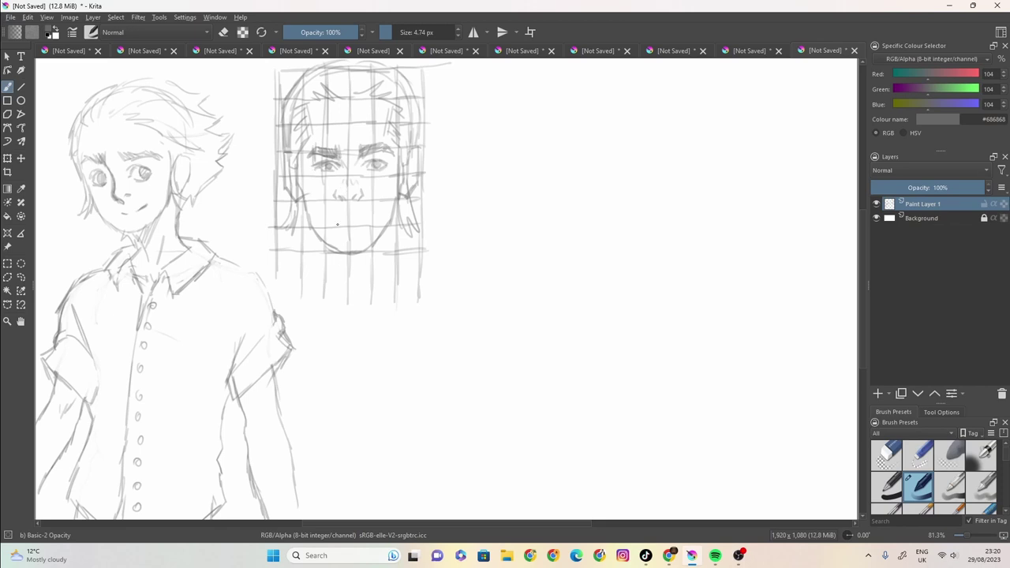
- Sketch a slightly smiling mouth below the front-view nose, undoing unsatisfactory strokes
{"action": "mouse_move", "coordinate": [332, 219]}
{"action": "left_mouse_down"}
{"action": "mouse_move", "coordinate": [368, 215]}
{"action": "mouse_move", "coordinate": [343, 222]}
{"action": "left_mouse_up"}
{"action": "key", "text": "ctrl+z"}
{"action": "left_click_drag", "start_coordinate": [363, 218], "coordinate": [350, 222]}
{"action": "key", "text": "ctrl+z"}
- Sketch the neck and shoulder slopes below the front-view head, closing them with a curved neckline and collarbone marks
{"action": "mouse_move", "coordinate": [305, 212]}
{"action": "left_mouse_down"}
{"action": "mouse_move", "coordinate": [319, 295]}
{"action": "mouse_move", "coordinate": [297, 283]}
{"action": "mouse_move", "coordinate": [282, 312]}
{"action": "left_mouse_up"}
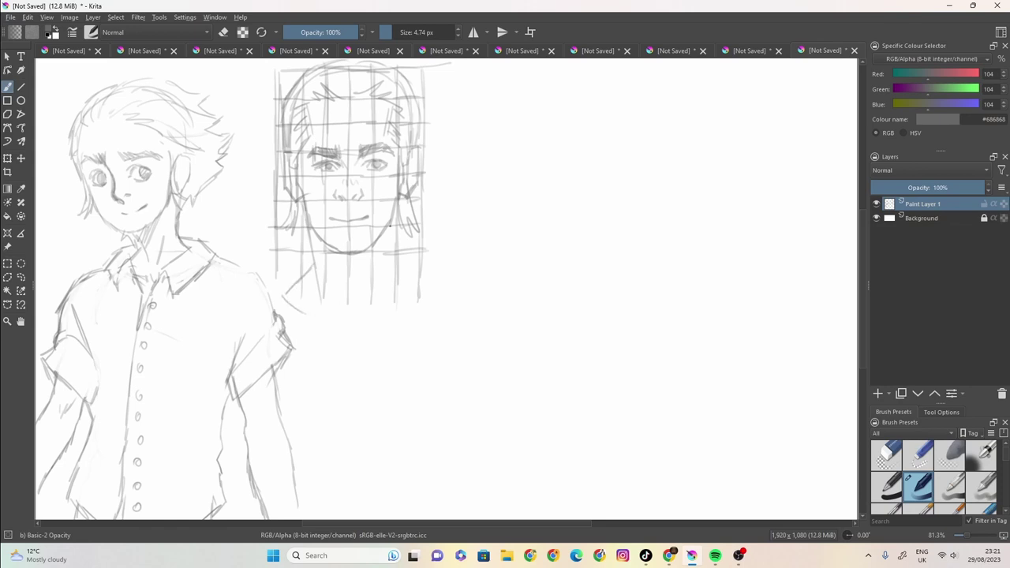
{"action": "mouse_move", "coordinate": [390, 226]}
{"action": "left_mouse_down"}
{"action": "mouse_move", "coordinate": [385, 275]}
{"action": "mouse_move", "coordinate": [402, 277]}
{"action": "mouse_move", "coordinate": [395, 310]}
{"action": "left_mouse_up"}
{"action": "mouse_move", "coordinate": [389, 262]}
{"action": "left_mouse_down"}
{"action": "mouse_move", "coordinate": [410, 288]}
{"action": "mouse_move", "coordinate": [374, 320]}
{"action": "mouse_move", "coordinate": [329, 323]}
{"action": "left_mouse_up"}
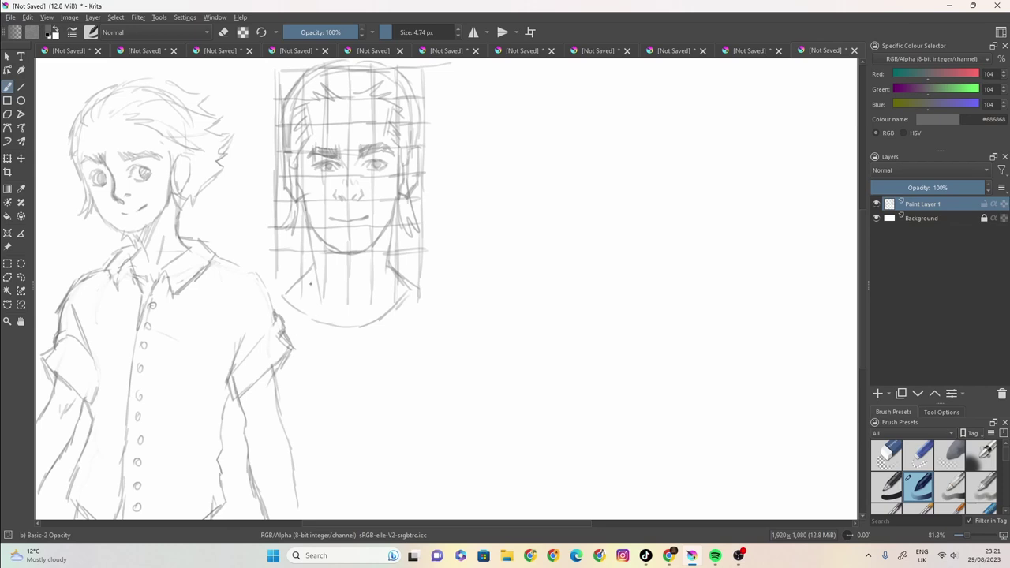
{"action": "left_click_drag", "start_coordinate": [384, 260], "coordinate": [389, 280]}
{"action": "left_click_drag", "start_coordinate": [342, 313], "coordinate": [359, 327]}
- Start a second head grid beside the front view, sketching its left edge, top line and first inner vertical lines
{"action": "left_click_drag", "start_coordinate": [437, 70], "coordinate": [440, 153]}
{"action": "left_click_drag", "start_coordinate": [483, 79], "coordinate": [477, 267]}
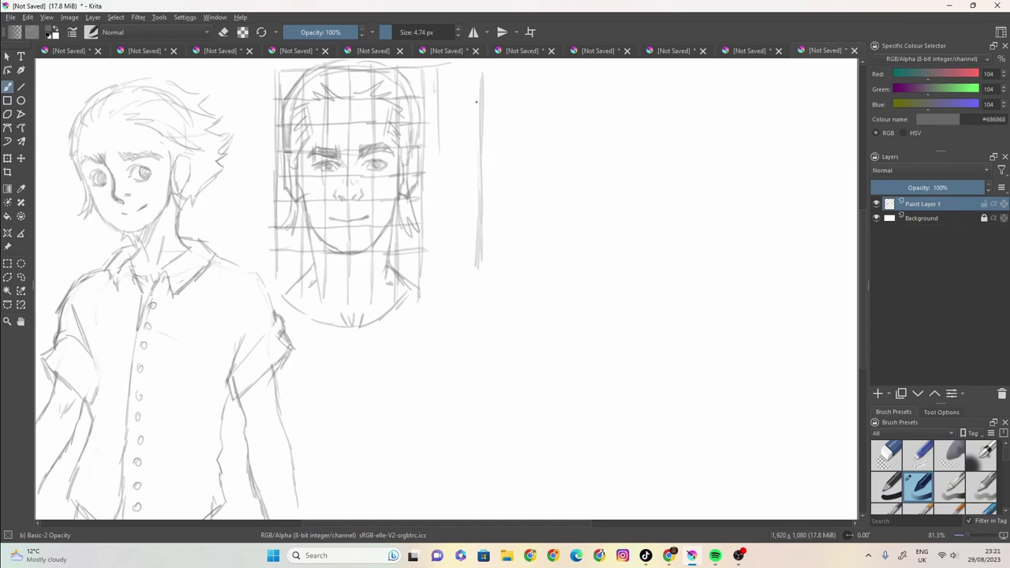
{"action": "left_click_drag", "start_coordinate": [489, 68], "coordinate": [682, 66]}
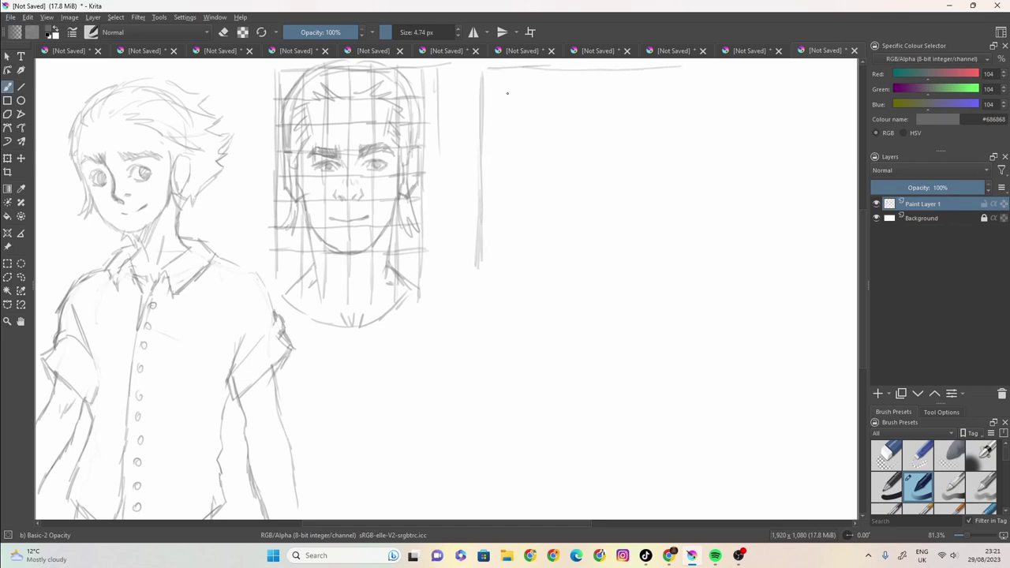
{"action": "left_click_drag", "start_coordinate": [534, 73], "coordinate": [529, 276]}
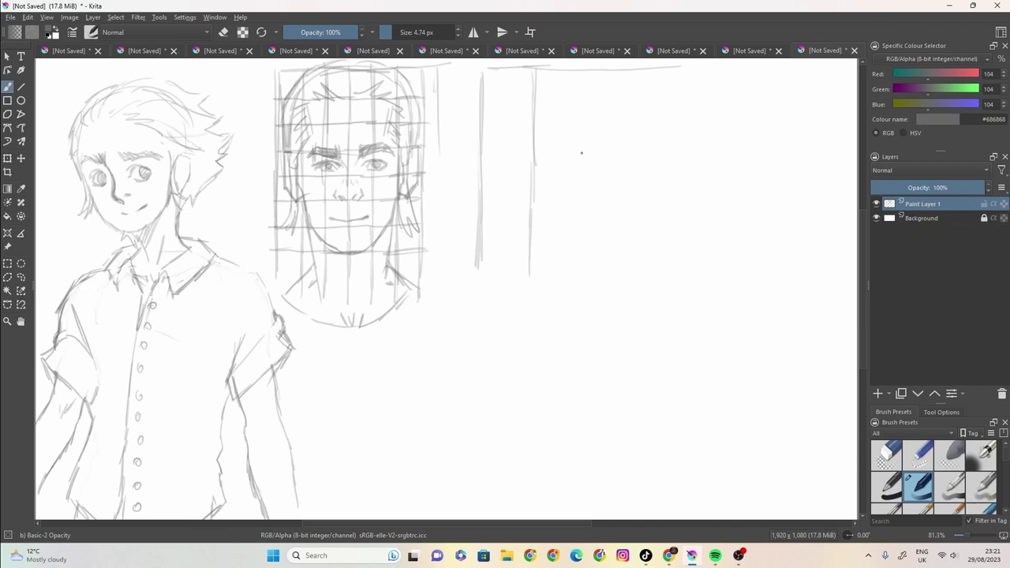
{"action": "mouse_move", "coordinate": [486, 68]}
{"action": "left_mouse_down"}
{"action": "mouse_move", "coordinate": [589, 70]}
{"action": "mouse_move", "coordinate": [579, 291]}
{"action": "left_mouse_up"}
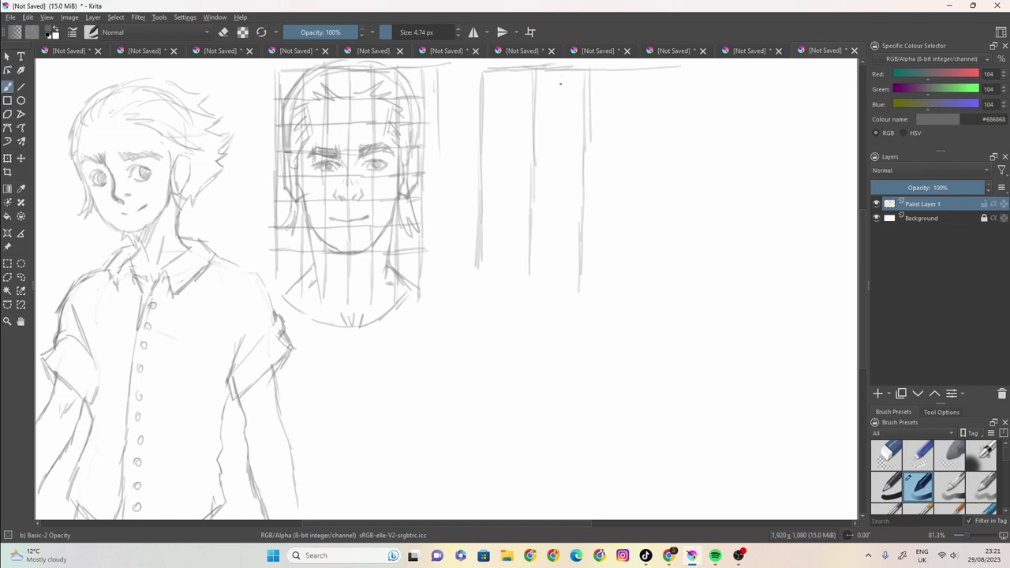
{"action": "left_click_drag", "start_coordinate": [560, 74], "coordinate": [562, 89]}
{"action": "left_click_drag", "start_coordinate": [632, 78], "coordinate": [633, 96]}
{"action": "left_click_drag", "start_coordinate": [560, 73], "coordinate": [557, 273]}
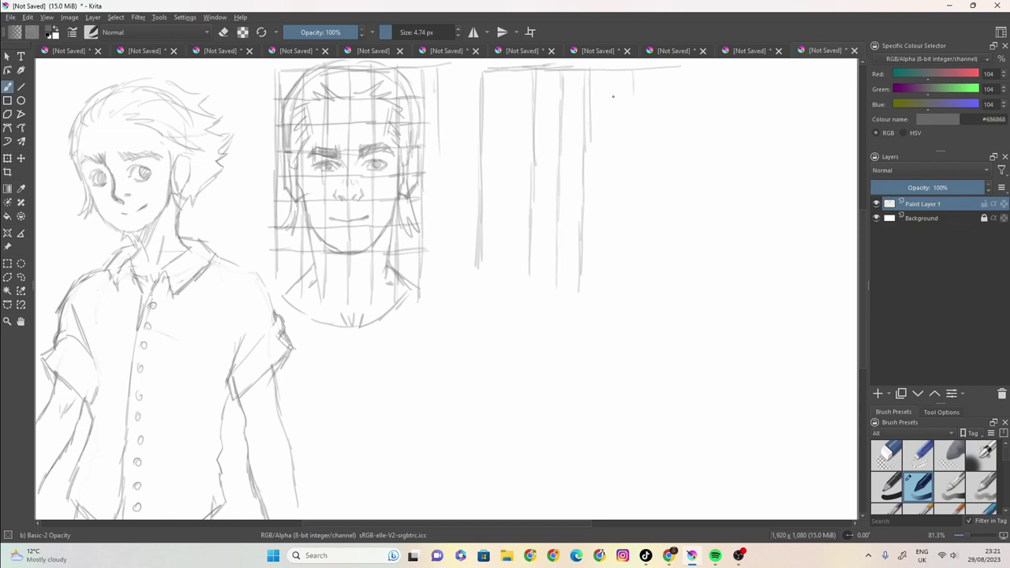
- Sketch the remaining vertical lines of the second grid, including its right edge and the missing divider near the left edge
{"action": "mouse_move", "coordinate": [614, 71]}
{"action": "left_mouse_down"}
{"action": "mouse_move", "coordinate": [610, 112]}
{"action": "mouse_move", "coordinate": [611, 77]}
{"action": "mouse_move", "coordinate": [610, 175]}
{"action": "left_mouse_up"}
{"action": "left_click_drag", "start_coordinate": [609, 115], "coordinate": [607, 240]}
{"action": "left_click_drag", "start_coordinate": [608, 199], "coordinate": [605, 290]}
{"action": "mouse_move", "coordinate": [638, 68]}
{"action": "left_mouse_down"}
{"action": "mouse_move", "coordinate": [667, 68]}
{"action": "mouse_move", "coordinate": [665, 161]}
{"action": "left_mouse_up"}
{"action": "left_click_drag", "start_coordinate": [665, 105], "coordinate": [664, 208]}
{"action": "left_click_drag", "start_coordinate": [665, 161], "coordinate": [664, 294]}
{"action": "mouse_move", "coordinate": [625, 69]}
{"action": "left_mouse_down"}
{"action": "mouse_move", "coordinate": [627, 90]}
{"action": "mouse_move", "coordinate": [646, 82]}
{"action": "mouse_move", "coordinate": [627, 146]}
{"action": "mouse_move", "coordinate": [629, 298]}
{"action": "left_mouse_up"}
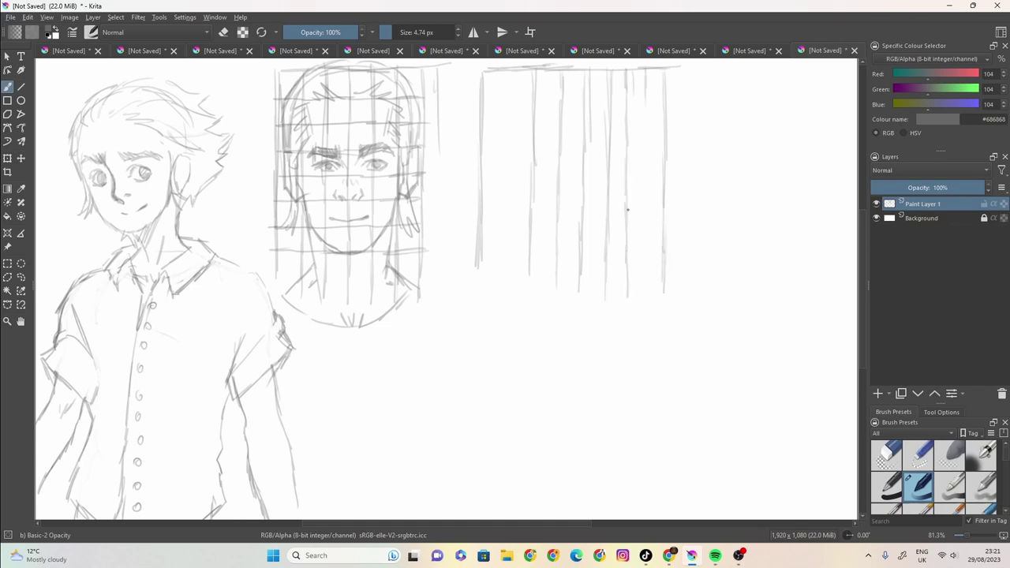
{"action": "left_click_drag", "start_coordinate": [644, 95], "coordinate": [643, 297]}
{"action": "left_click_drag", "start_coordinate": [508, 82], "coordinate": [502, 279]}
- Sketch seven horizontal guide lines across the second grid
{"action": "left_click_drag", "start_coordinate": [663, 96], "coordinate": [478, 99]}
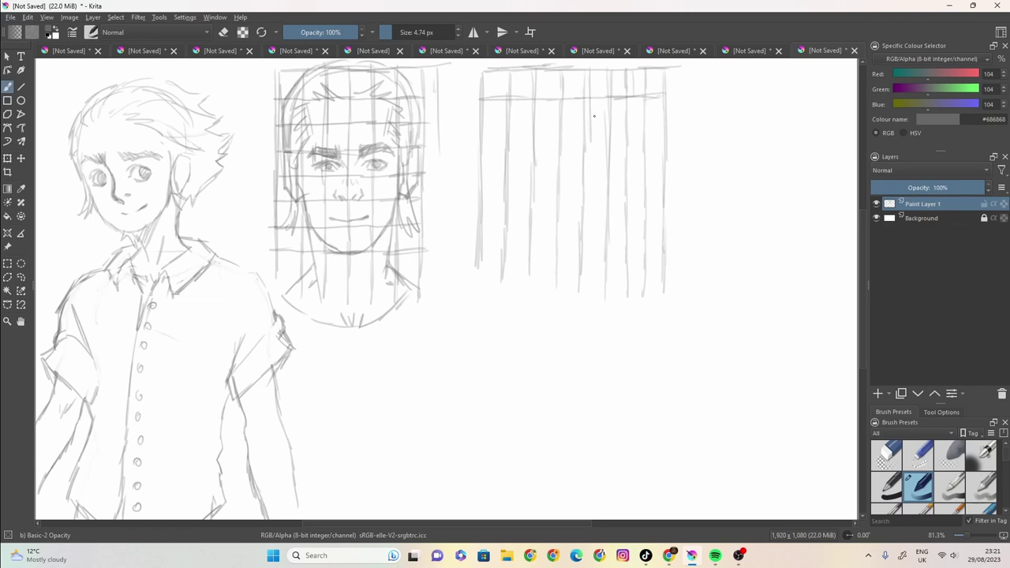
{"action": "left_click_drag", "start_coordinate": [663, 148], "coordinate": [484, 148]}
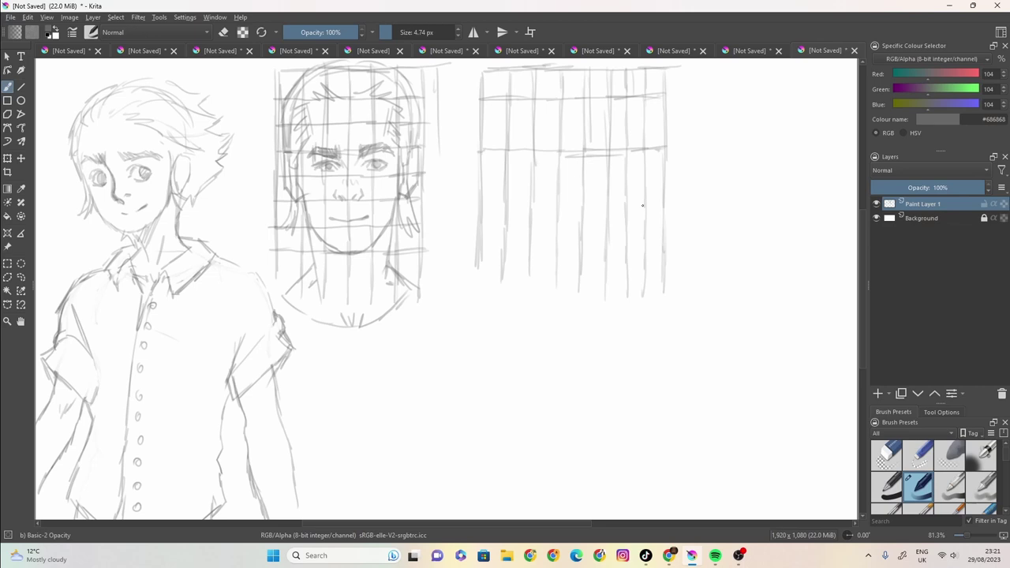
{"action": "left_click_drag", "start_coordinate": [664, 204], "coordinate": [475, 212]}
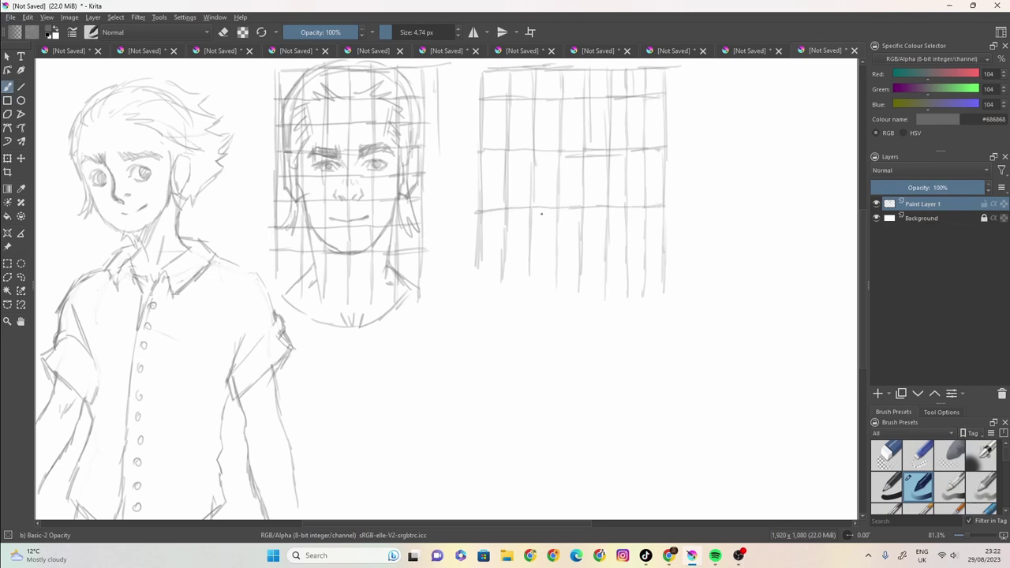
{"action": "mouse_move", "coordinate": [665, 204]}
{"action": "left_mouse_down"}
{"action": "mouse_move", "coordinate": [478, 210]}
{"action": "mouse_move", "coordinate": [564, 203]}
{"action": "left_mouse_up"}
{"action": "mouse_move", "coordinate": [667, 263]}
{"action": "left_mouse_down"}
{"action": "mouse_move", "coordinate": [513, 263]}
{"action": "mouse_move", "coordinate": [540, 254]}
{"action": "left_mouse_up"}
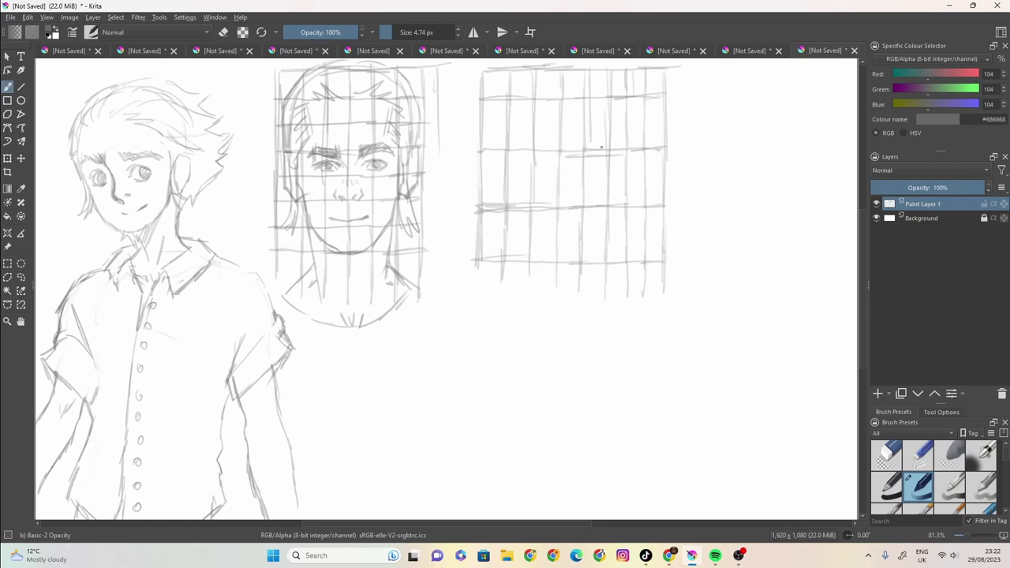
{"action": "left_click_drag", "start_coordinate": [667, 119], "coordinate": [469, 125]}
{"action": "mouse_move", "coordinate": [661, 177]}
{"action": "left_mouse_down"}
{"action": "mouse_move", "coordinate": [474, 182]}
{"action": "mouse_move", "coordinate": [562, 177]}
{"action": "left_mouse_up"}
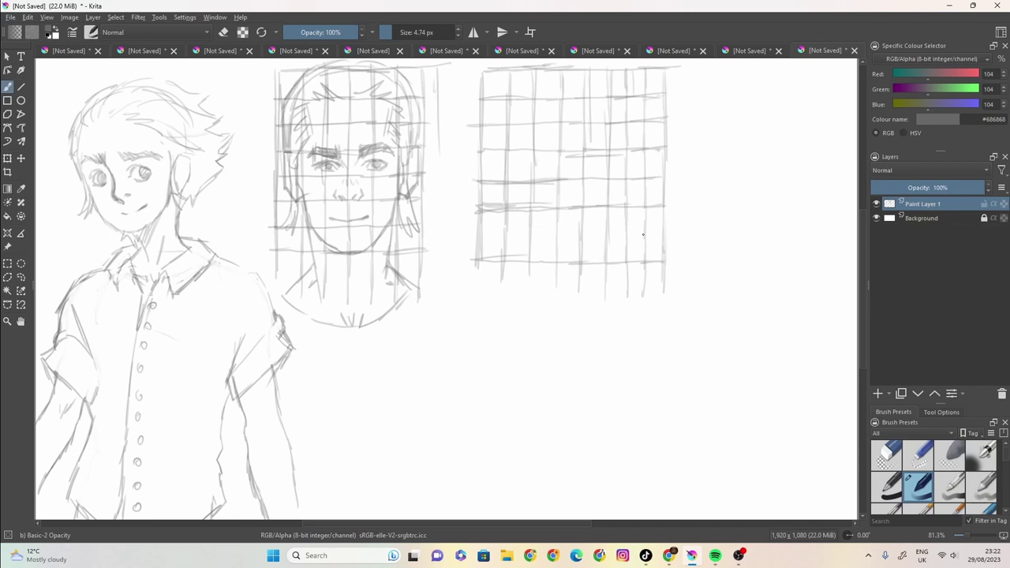
{"action": "left_click_drag", "start_coordinate": [660, 233], "coordinate": [485, 232]}
- Sketch a right-facing profile head in the second grid, outlining the back of the skull, crown, forehead and nose bridge
{"action": "mouse_move", "coordinate": [584, 69]}
{"action": "left_mouse_down"}
{"action": "mouse_move", "coordinate": [513, 88]}
{"action": "mouse_move", "coordinate": [489, 133]}
{"action": "mouse_move", "coordinate": [494, 276]}
{"action": "left_mouse_up"}
{"action": "mouse_move", "coordinate": [494, 272]}
{"action": "left_mouse_down"}
{"action": "mouse_move", "coordinate": [483, 139]}
{"action": "mouse_move", "coordinate": [507, 90]}
{"action": "left_mouse_up"}
{"action": "mouse_move", "coordinate": [484, 140]}
{"action": "left_mouse_down"}
{"action": "mouse_move", "coordinate": [529, 78]}
{"action": "mouse_move", "coordinate": [559, 71]}
{"action": "left_mouse_up"}
{"action": "mouse_move", "coordinate": [633, 98]}
{"action": "left_mouse_down"}
{"action": "mouse_move", "coordinate": [582, 70]}
{"action": "mouse_move", "coordinate": [639, 128]}
{"action": "mouse_move", "coordinate": [641, 165]}
{"action": "mouse_move", "coordinate": [656, 190]}
{"action": "left_mouse_up"}
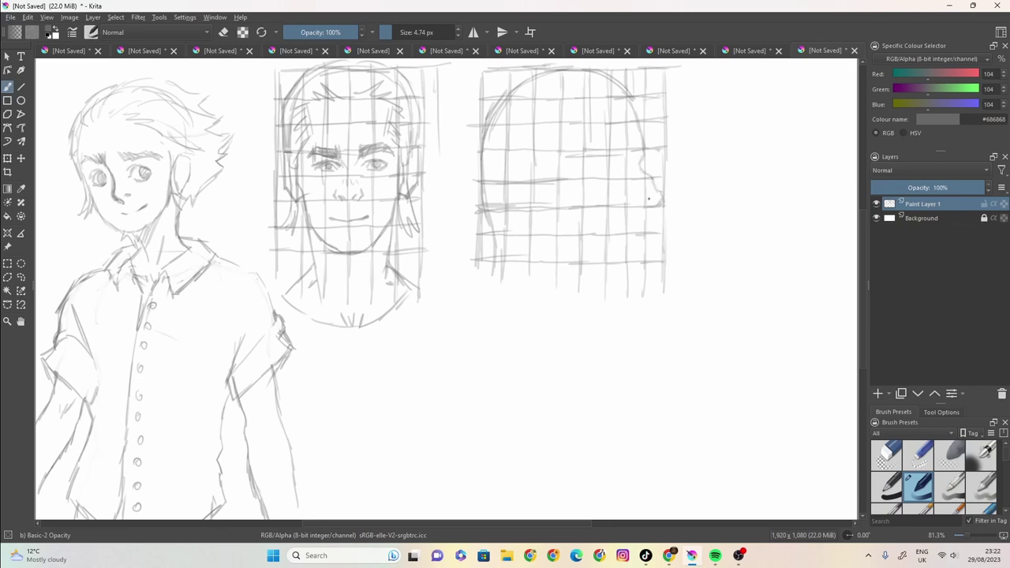
- Draw the profile's nostril, lips and chin, and extend the throat and nape lines below the grid
{"action": "mouse_move", "coordinate": [637, 196]}
{"action": "left_mouse_down"}
{"action": "mouse_move", "coordinate": [641, 205]}
{"action": "mouse_move", "coordinate": [638, 194]}
{"action": "left_mouse_up"}
{"action": "mouse_move", "coordinate": [649, 224]}
{"action": "left_mouse_down"}
{"action": "mouse_move", "coordinate": [624, 229]}
{"action": "mouse_move", "coordinate": [645, 230]}
{"action": "left_mouse_up"}
{"action": "mouse_move", "coordinate": [641, 240]}
{"action": "left_mouse_down"}
{"action": "mouse_move", "coordinate": [643, 258]}
{"action": "mouse_move", "coordinate": [589, 265]}
{"action": "mouse_move", "coordinate": [593, 300]}
{"action": "mouse_move", "coordinate": [612, 326]}
{"action": "left_mouse_up"}
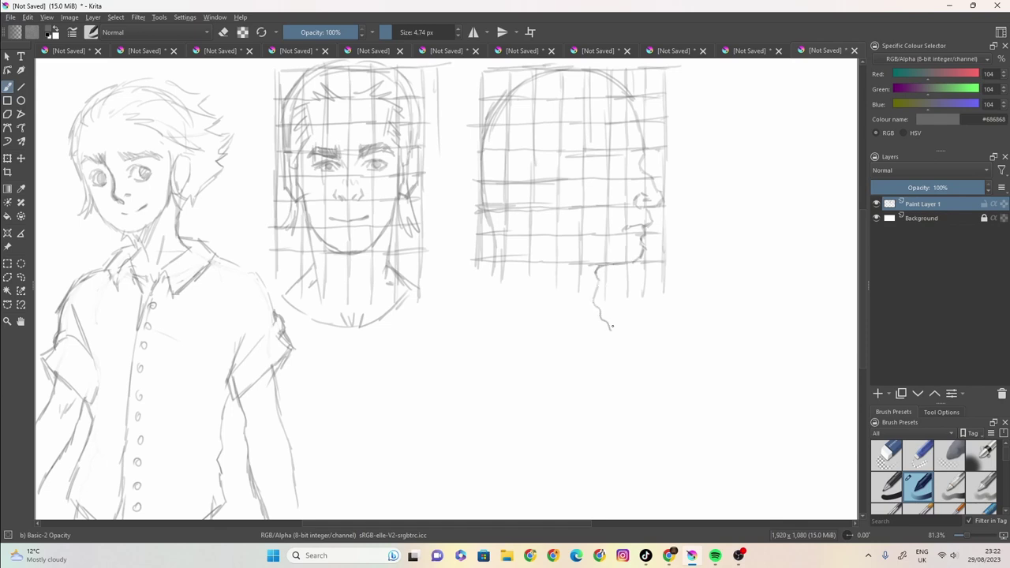
{"action": "left_click_drag", "start_coordinate": [489, 272], "coordinate": [472, 309]}
- Draw the profile's eye and eyebrow, the ear with its inner detail, and the jaw line
{"action": "mouse_move", "coordinate": [629, 139]}
{"action": "left_mouse_down"}
{"action": "mouse_move", "coordinate": [640, 153]}
{"action": "mouse_move", "coordinate": [628, 139]}
{"action": "mouse_move", "coordinate": [622, 157]}
{"action": "mouse_move", "coordinate": [632, 153]}
{"action": "mouse_move", "coordinate": [612, 166]}
{"action": "mouse_move", "coordinate": [627, 166]}
{"action": "left_mouse_up"}
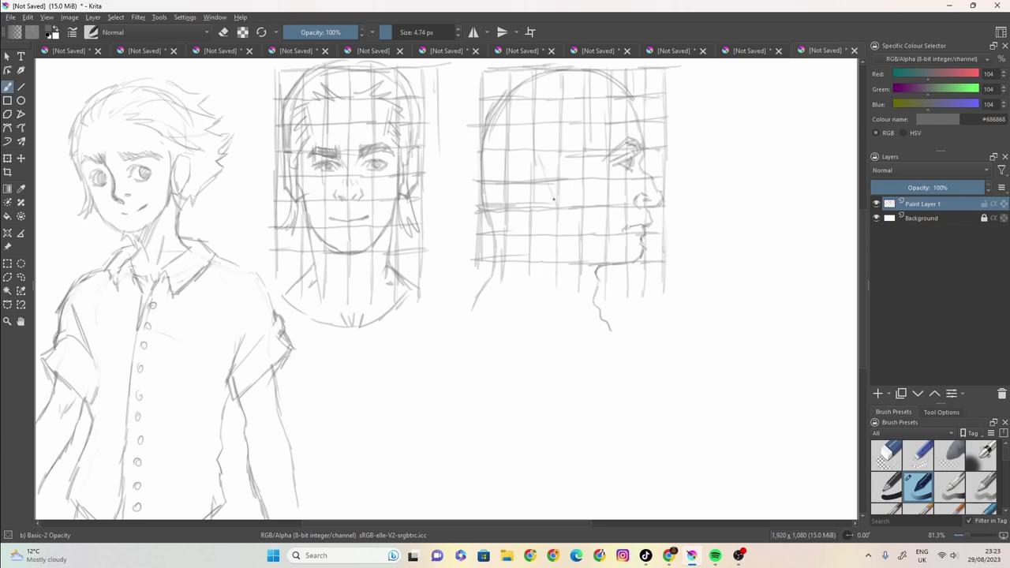
{"action": "mouse_move", "coordinate": [539, 152]}
{"action": "left_mouse_down"}
{"action": "mouse_move", "coordinate": [530, 195]}
{"action": "mouse_move", "coordinate": [551, 205]}
{"action": "left_mouse_up"}
{"action": "mouse_move", "coordinate": [564, 243]}
{"action": "left_mouse_down"}
{"action": "mouse_move", "coordinate": [586, 278]}
{"action": "mouse_move", "coordinate": [595, 262]}
{"action": "left_mouse_up"}
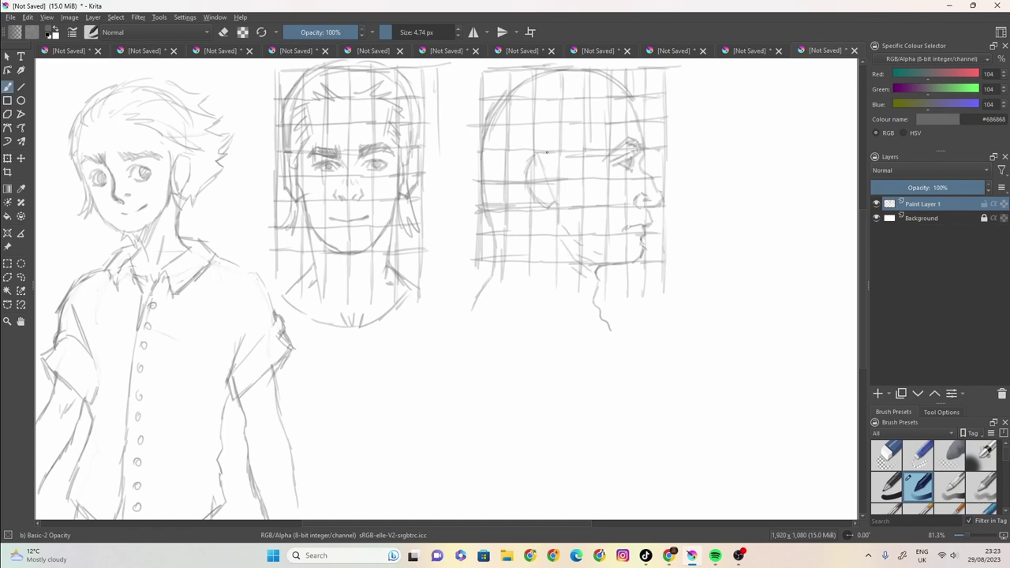
{"action": "mouse_move", "coordinate": [557, 159]}
{"action": "left_mouse_down"}
{"action": "mouse_move", "coordinate": [535, 176]}
{"action": "mouse_move", "coordinate": [552, 184]}
{"action": "mouse_move", "coordinate": [541, 193]}
{"action": "left_mouse_up"}
- Sketch the profile's sideburn and temple hairline between the ear and the forehead
{"action": "mouse_move", "coordinate": [557, 148]}
{"action": "left_mouse_down"}
{"action": "mouse_move", "coordinate": [577, 164]}
{"action": "mouse_move", "coordinate": [598, 130]}
{"action": "left_mouse_up"}
{"action": "mouse_move", "coordinate": [579, 134]}
{"action": "left_mouse_down"}
{"action": "mouse_move", "coordinate": [595, 126]}
{"action": "mouse_move", "coordinate": [604, 89]}
{"action": "mouse_move", "coordinate": [637, 86]}
{"action": "left_mouse_up"}
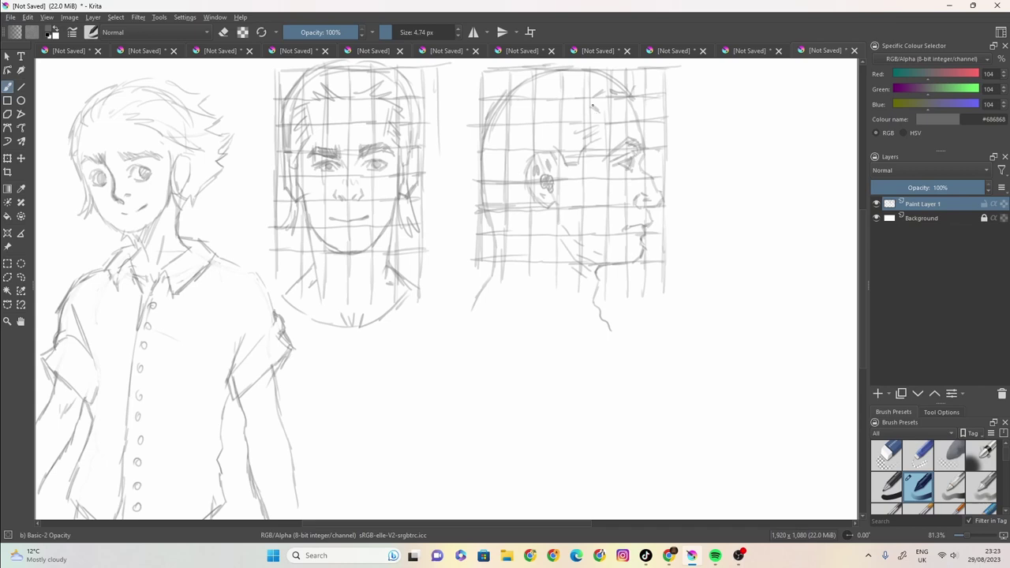
{"action": "left_click_drag", "start_coordinate": [599, 116], "coordinate": [604, 126]}
{"action": "mouse_move", "coordinate": [566, 161]}
{"action": "left_mouse_down"}
{"action": "mouse_move", "coordinate": [568, 223]}
{"action": "mouse_move", "coordinate": [579, 230]}
{"action": "mouse_move", "coordinate": [569, 155]}
{"action": "mouse_move", "coordinate": [567, 189]}
{"action": "left_mouse_up"}
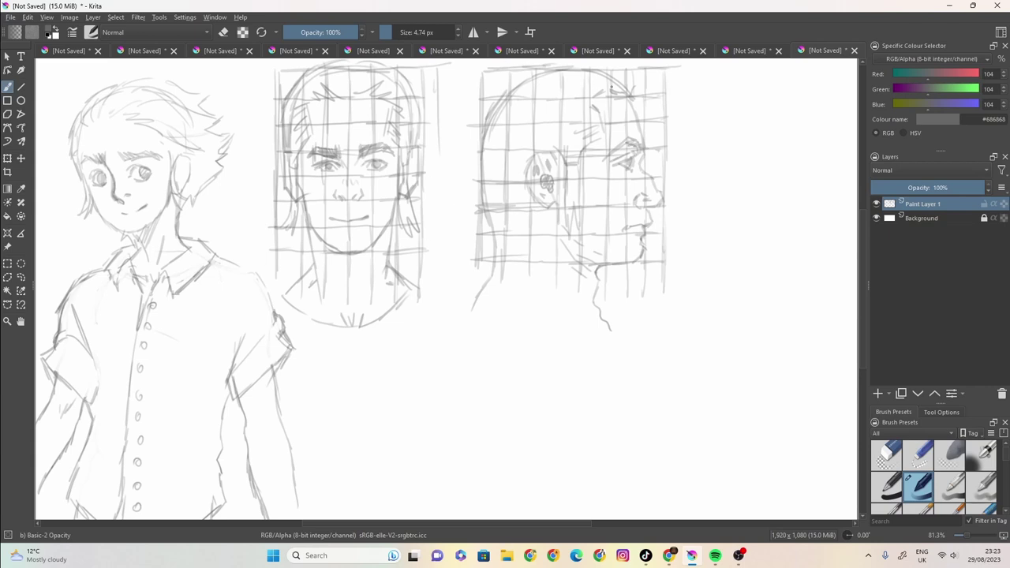
- Sketch the profile's outer hair contour over the crown, with spiky tufts at the back and strands down the nape
{"action": "mouse_move", "coordinate": [625, 80]}
{"action": "left_mouse_down"}
{"action": "mouse_move", "coordinate": [597, 61]}
{"action": "mouse_move", "coordinate": [521, 72]}
{"action": "mouse_move", "coordinate": [522, 75]}
{"action": "left_mouse_up"}
{"action": "mouse_move", "coordinate": [589, 63]}
{"action": "left_mouse_down"}
{"action": "mouse_move", "coordinate": [472, 105]}
{"action": "mouse_move", "coordinate": [458, 144]}
{"action": "left_mouse_up"}
{"action": "mouse_move", "coordinate": [472, 142]}
{"action": "left_mouse_down"}
{"action": "mouse_move", "coordinate": [458, 156]}
{"action": "mouse_move", "coordinate": [460, 190]}
{"action": "left_mouse_up"}
{"action": "left_click_drag", "start_coordinate": [477, 194], "coordinate": [496, 257]}
{"action": "left_click_drag", "start_coordinate": [491, 240], "coordinate": [495, 253]}
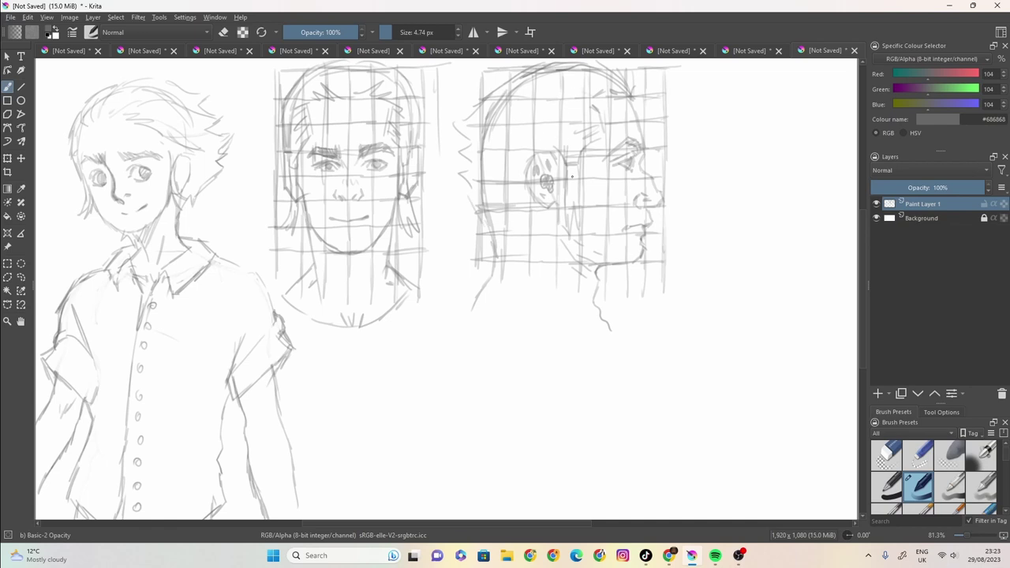
- Thicken the hair strands along the profile's temple and forehead hairline, and touch up the nose tip
{"action": "mouse_move", "coordinate": [601, 133]}
{"action": "left_mouse_down"}
{"action": "mouse_move", "coordinate": [577, 153]}
{"action": "mouse_move", "coordinate": [573, 115]}
{"action": "mouse_move", "coordinate": [588, 95]}
{"action": "mouse_move", "coordinate": [602, 95]}
{"action": "left_mouse_up"}
{"action": "left_click_drag", "start_coordinate": [627, 81], "coordinate": [612, 91]}
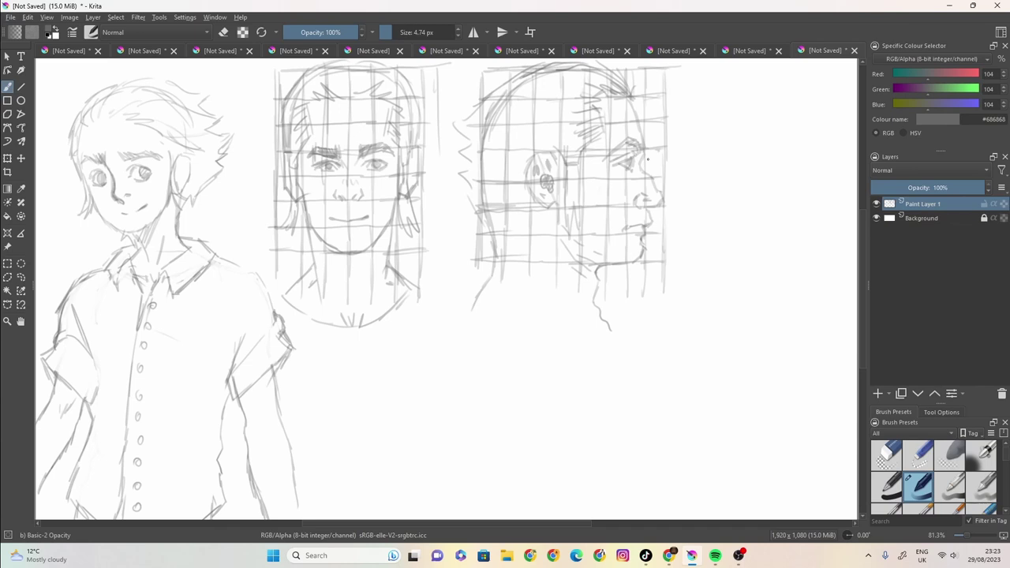
{"action": "mouse_move", "coordinate": [656, 189]}
{"action": "left_mouse_down"}
{"action": "mouse_move", "coordinate": [648, 207]}
{"action": "mouse_move", "coordinate": [662, 204]}
{"action": "left_mouse_up"}
{"action": "left_click", "coordinate": [739, 556]}
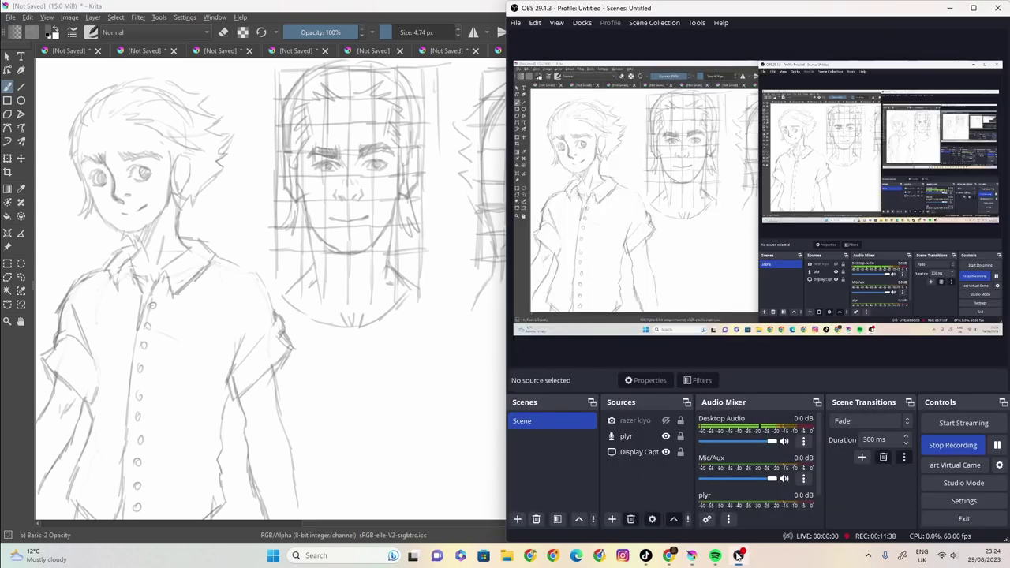